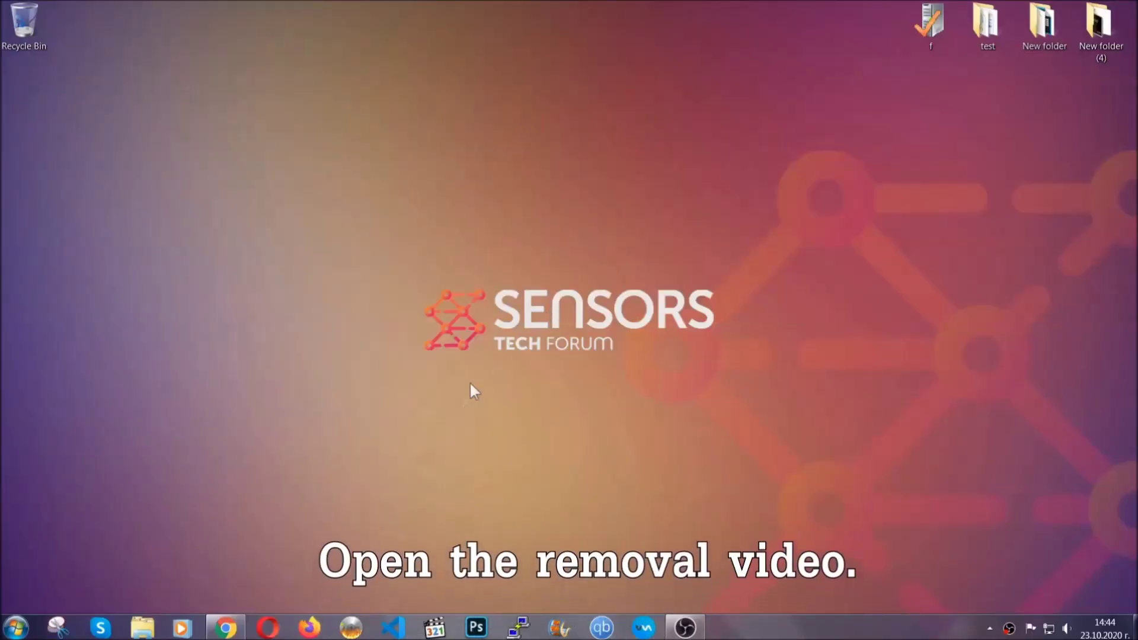
Follow the removal video's description link to download SpyHunter-Installer.exe, then launch it
left_click(225, 628)
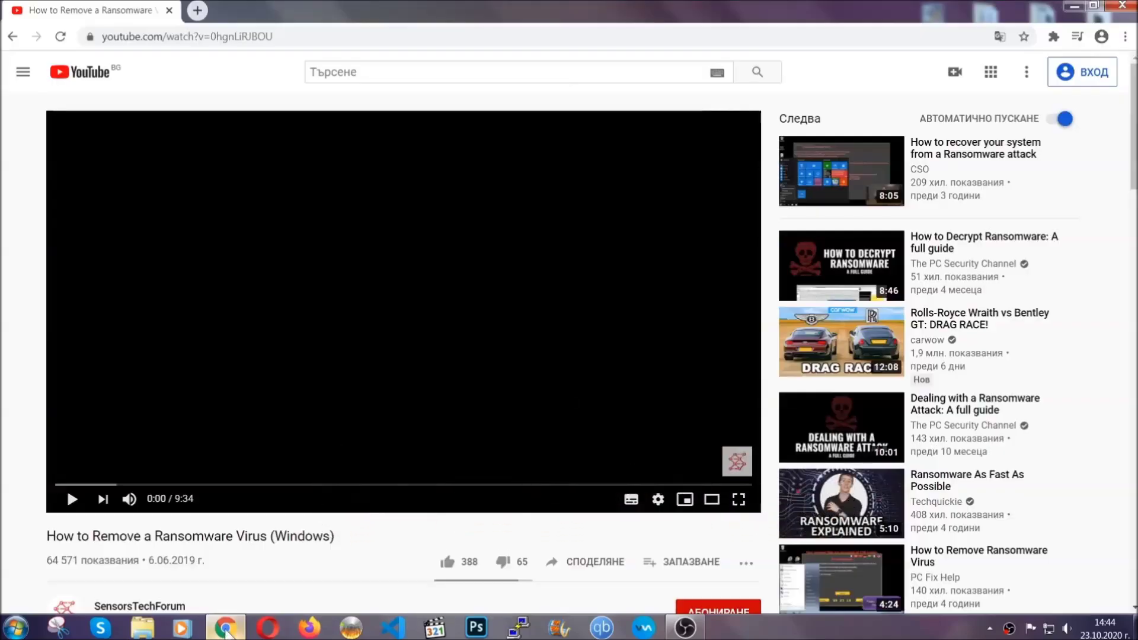
scroll(207, 483, "down", 3)
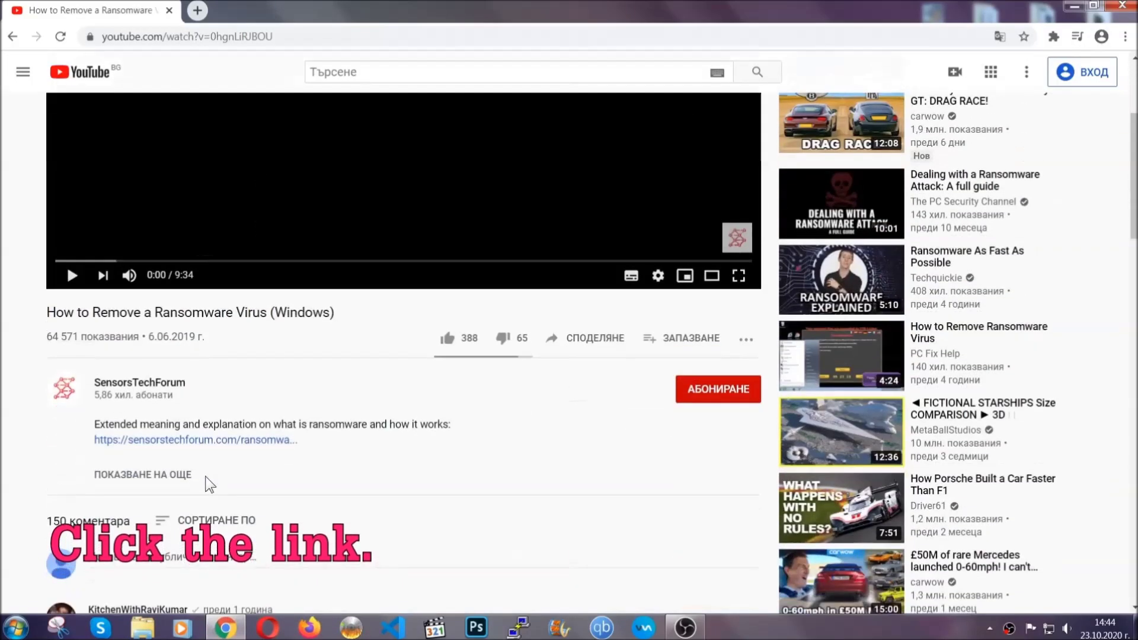
left_click(226, 442)
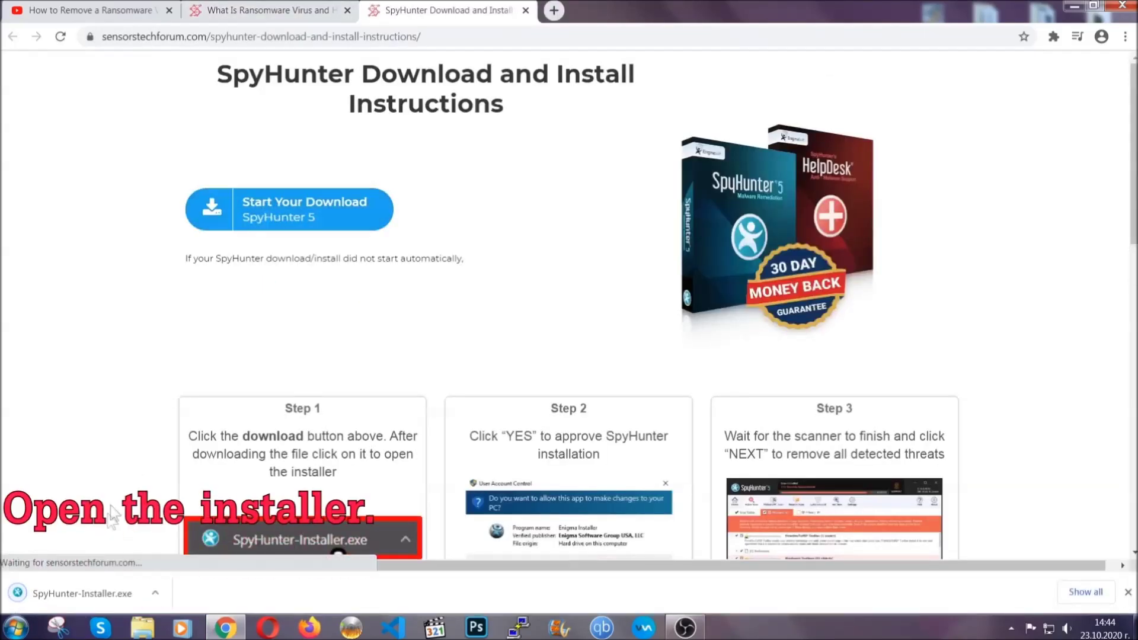
left_click(80, 591)
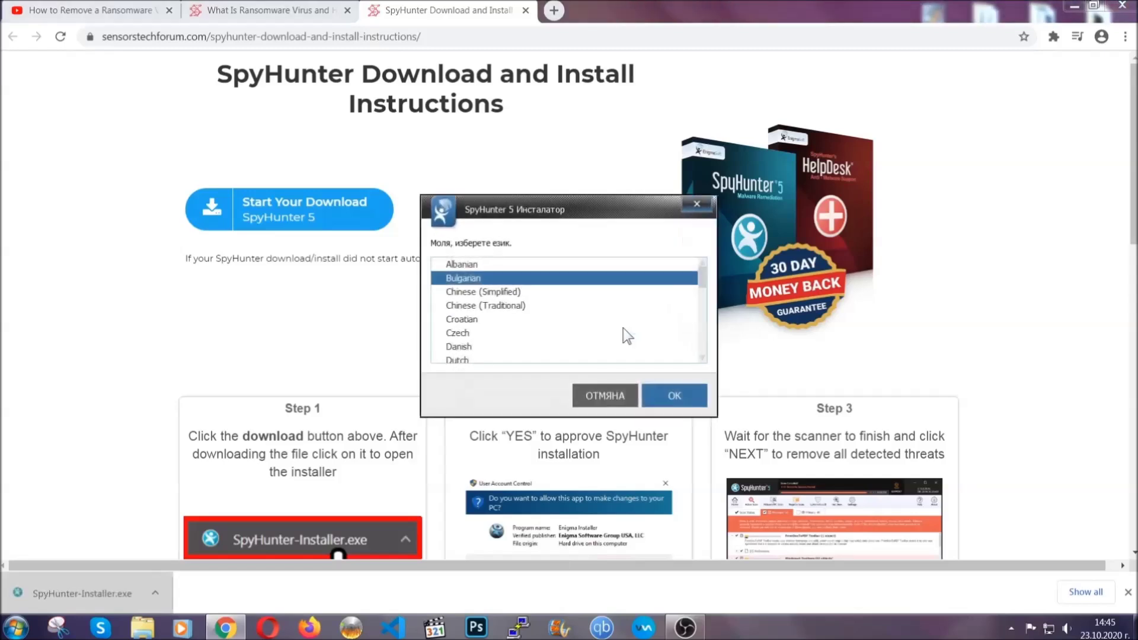
Install SpyHunter 5 with English as the language, accepting the EULA and Privacy Policy, and finish setup
scroll(599, 335, "down", 2)
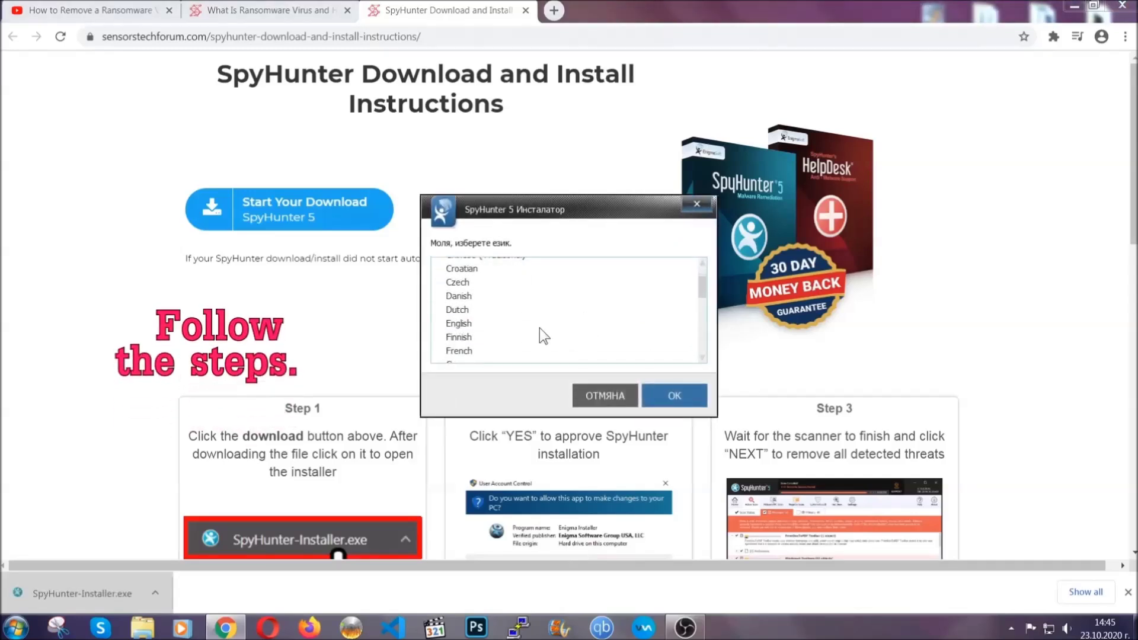
left_click(536, 323)
left_click(665, 395)
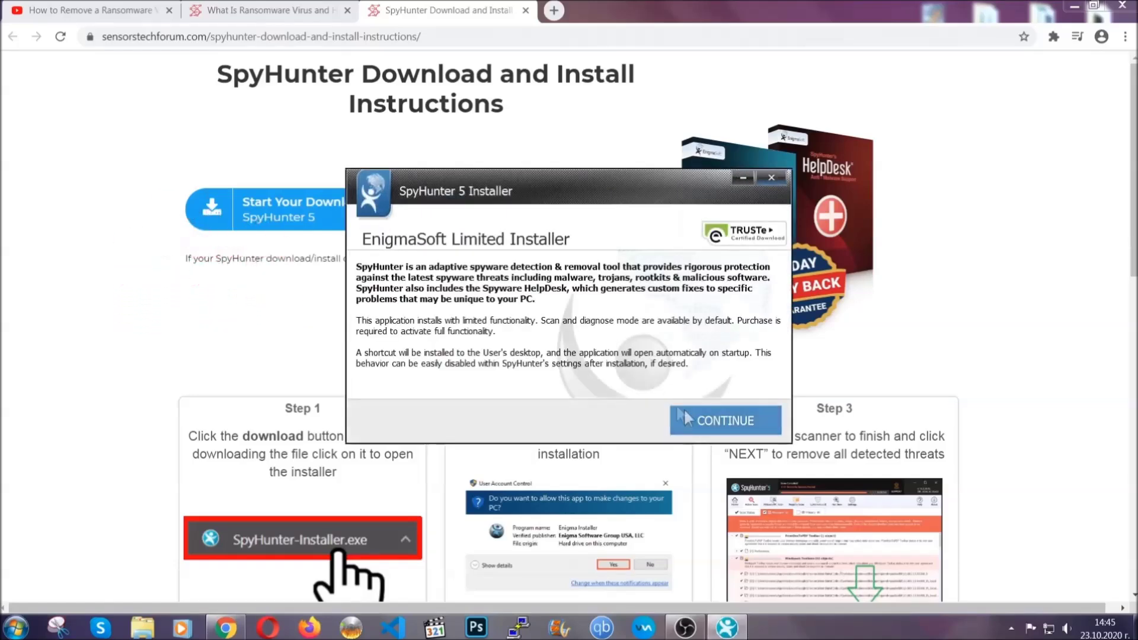
left_click(686, 412)
left_click(652, 384)
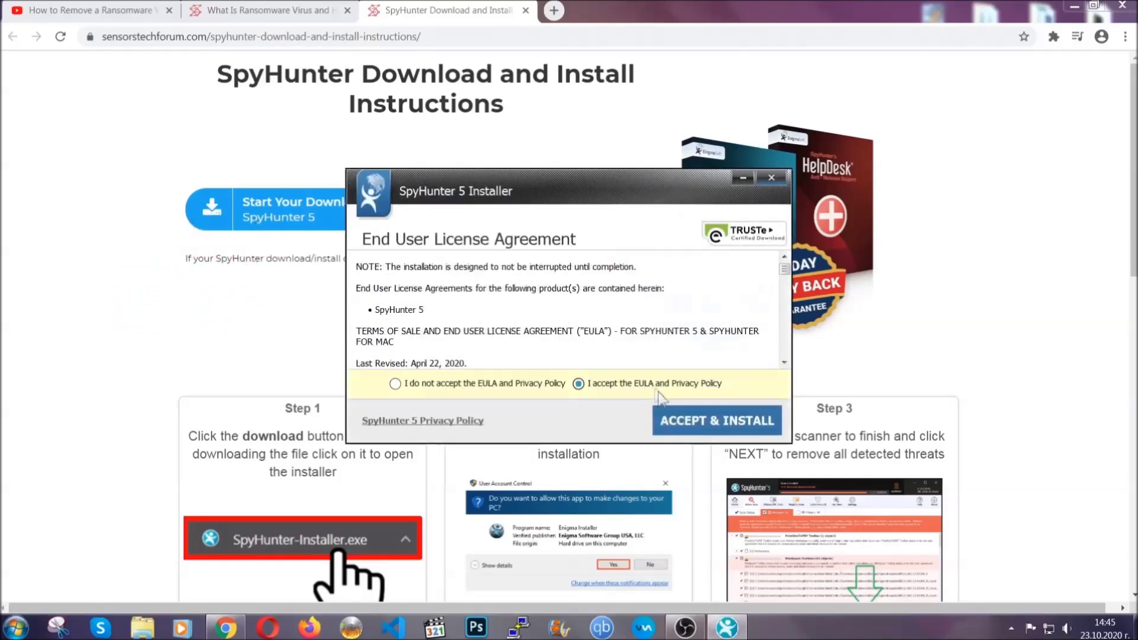
left_click(679, 421)
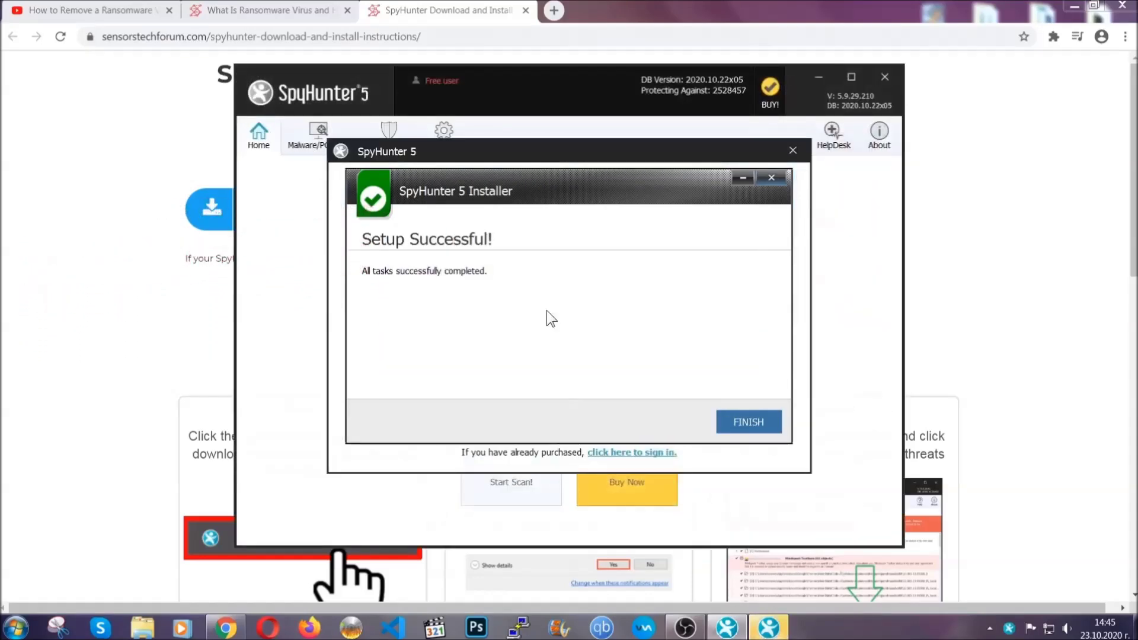
left_click(729, 423)
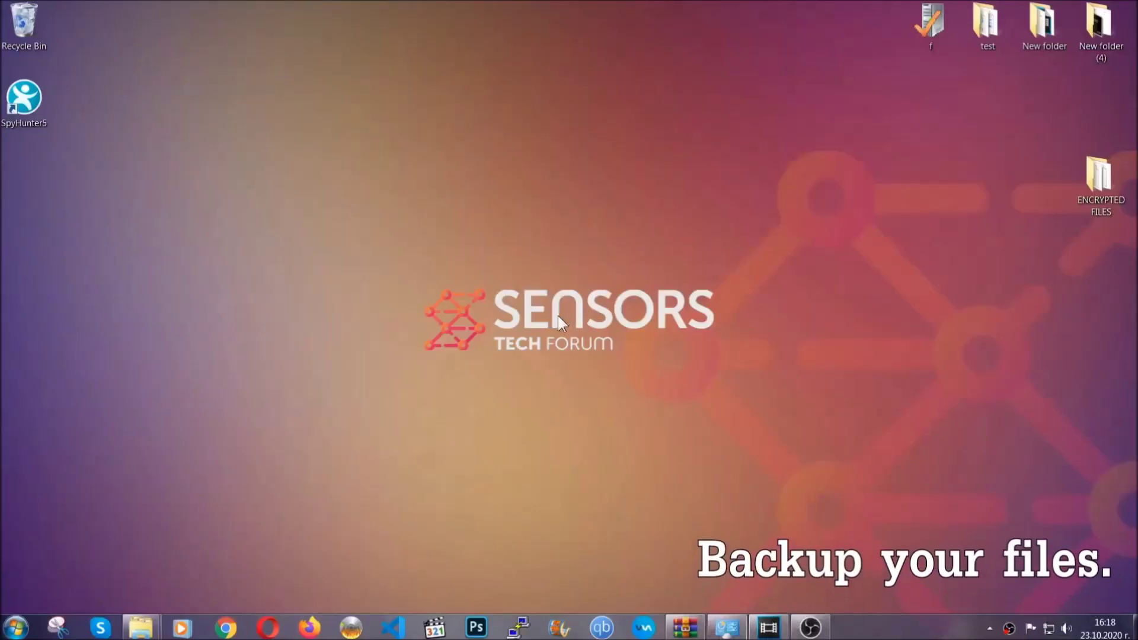
Copy all six .efji files from the ENCRYPTED FILES folder
double_click(1092, 183)
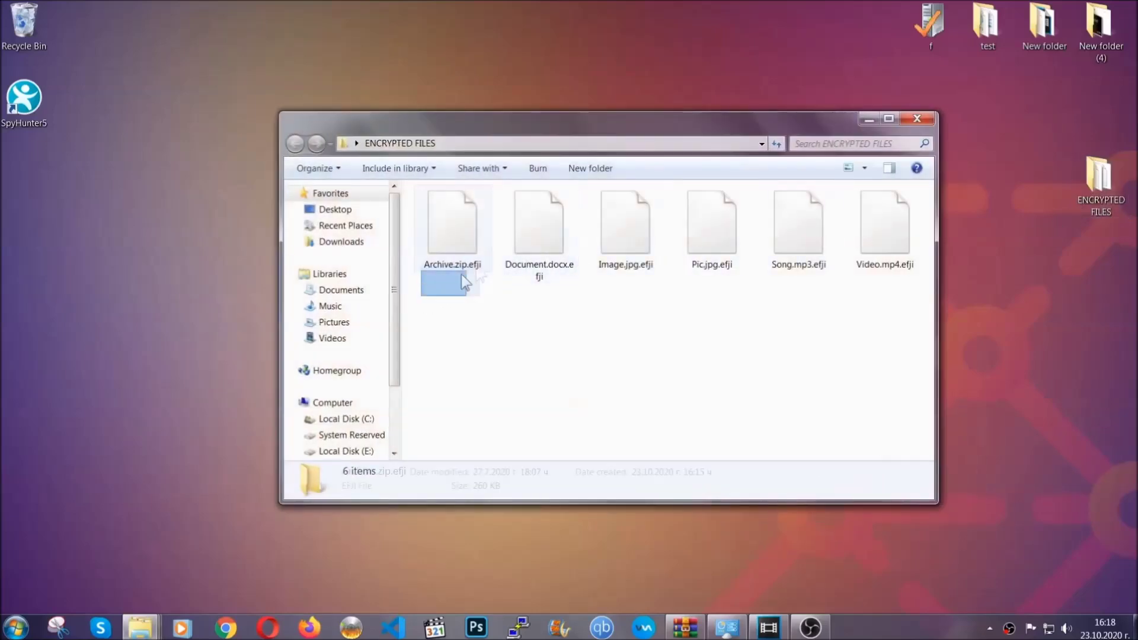
left_click_drag(461, 275, 890, 211)
right_click(890, 211)
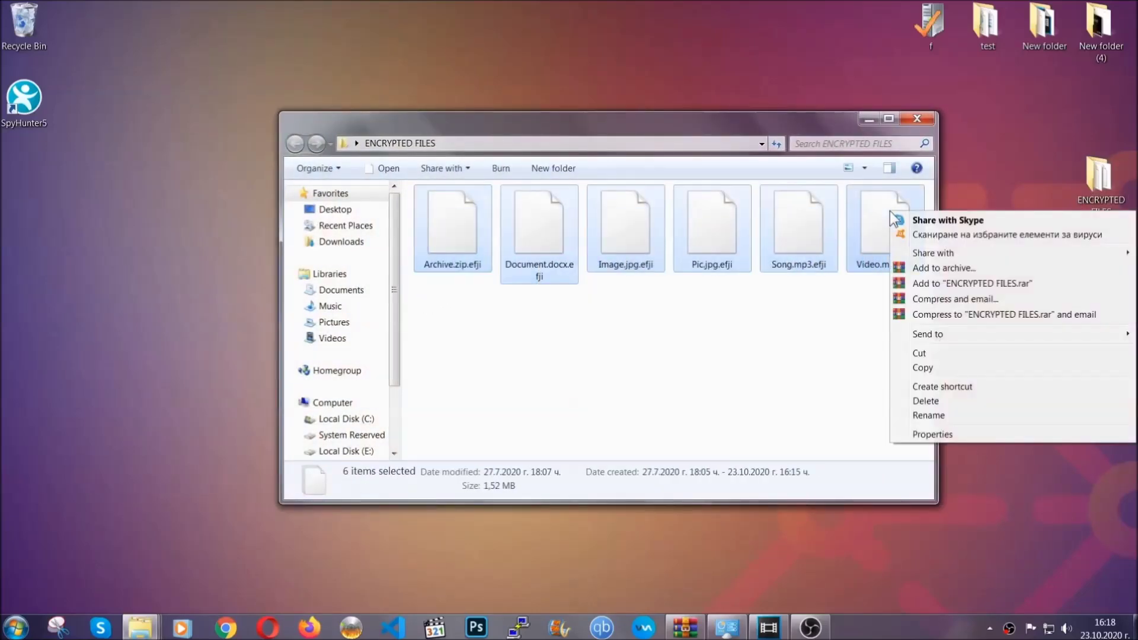
left_click(921, 369)
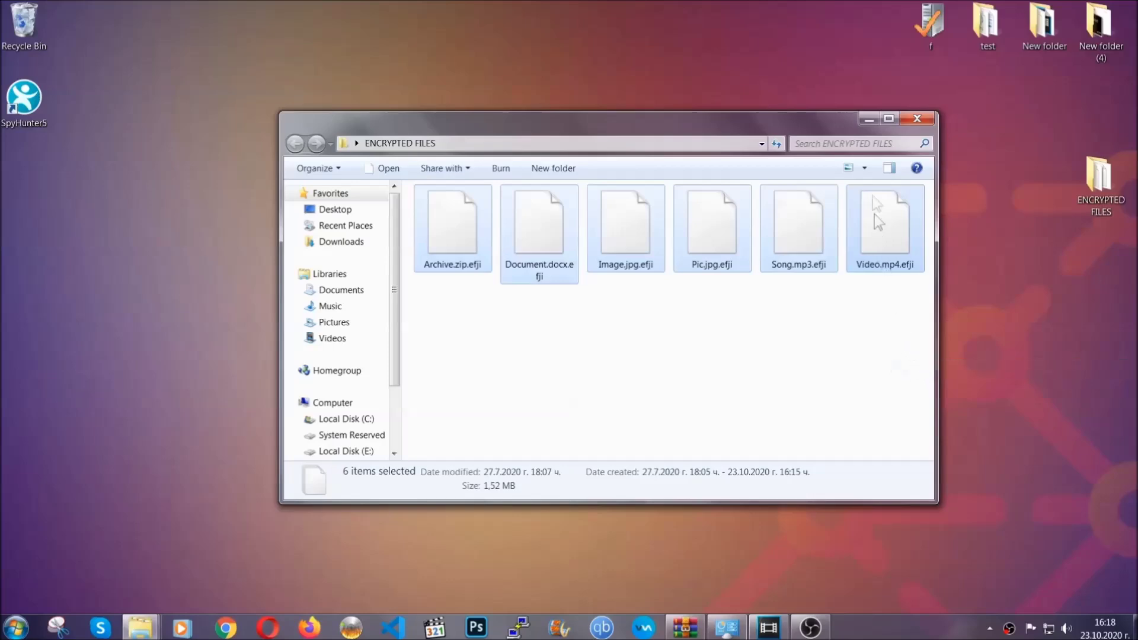
Paste the six files onto FLASH DRIVE (H:) and close the drive window
left_click(873, 119)
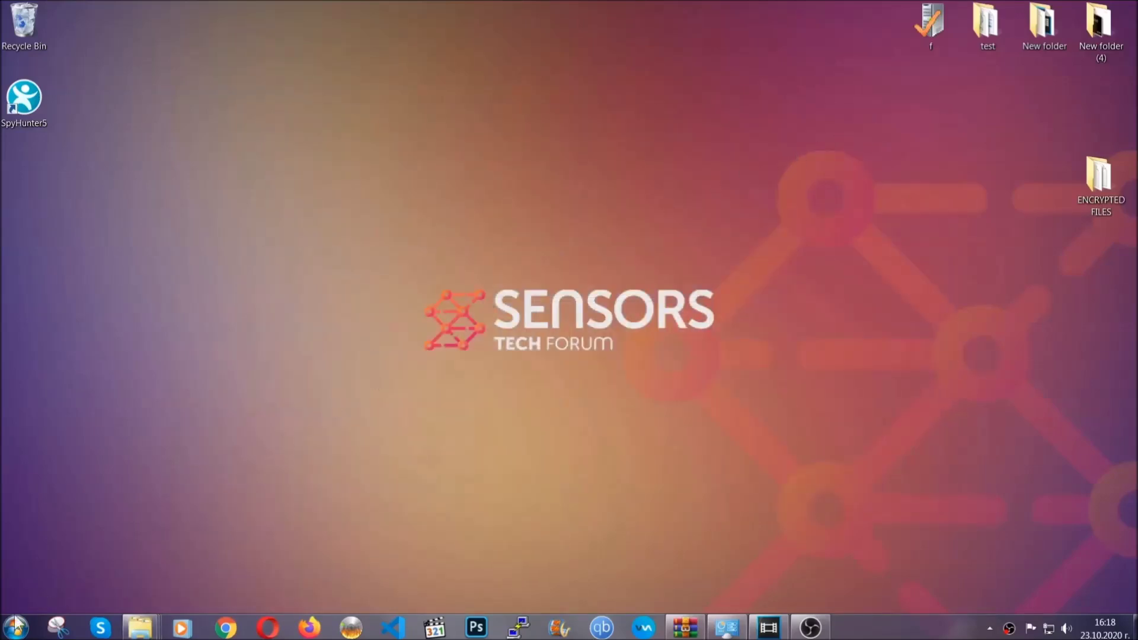
left_click(16, 627)
left_click(216, 445)
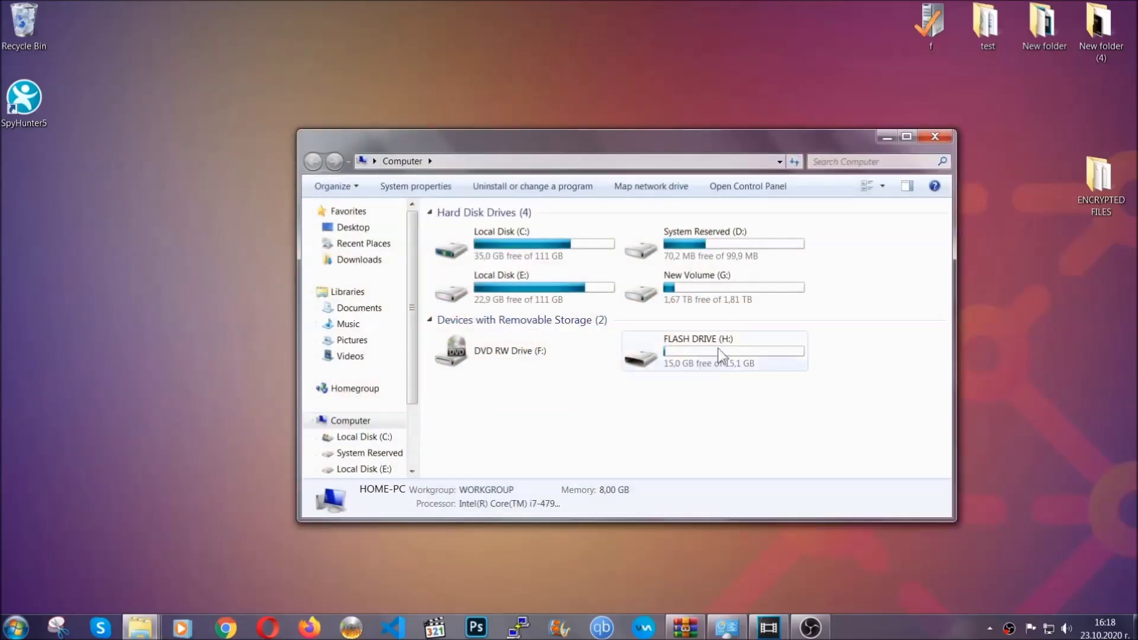
double_click(717, 347)
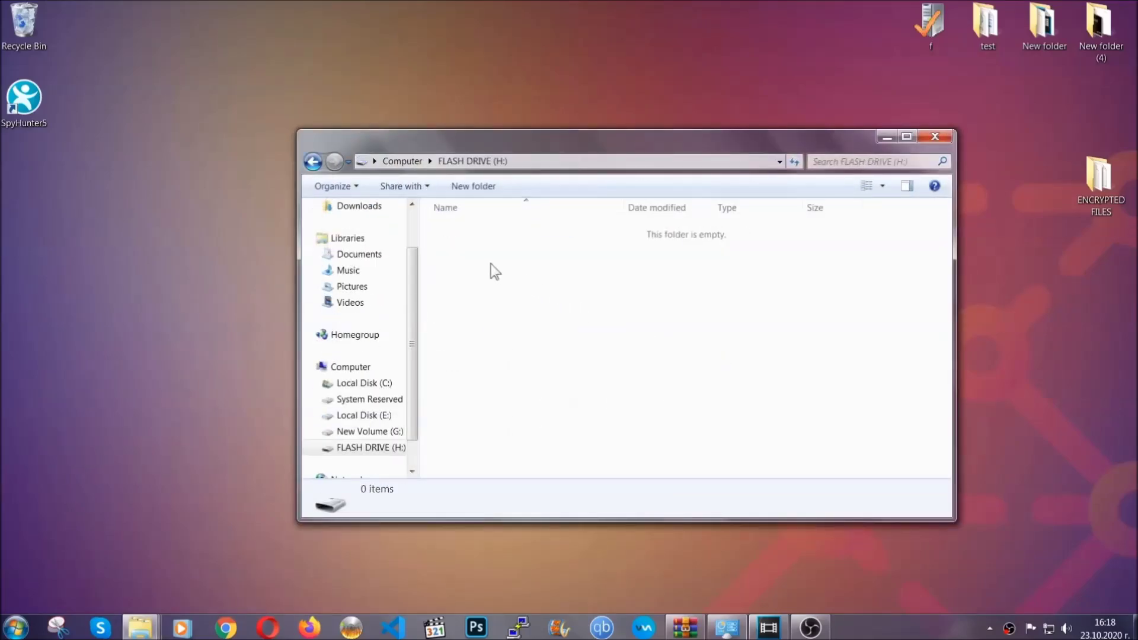
right_click(491, 264)
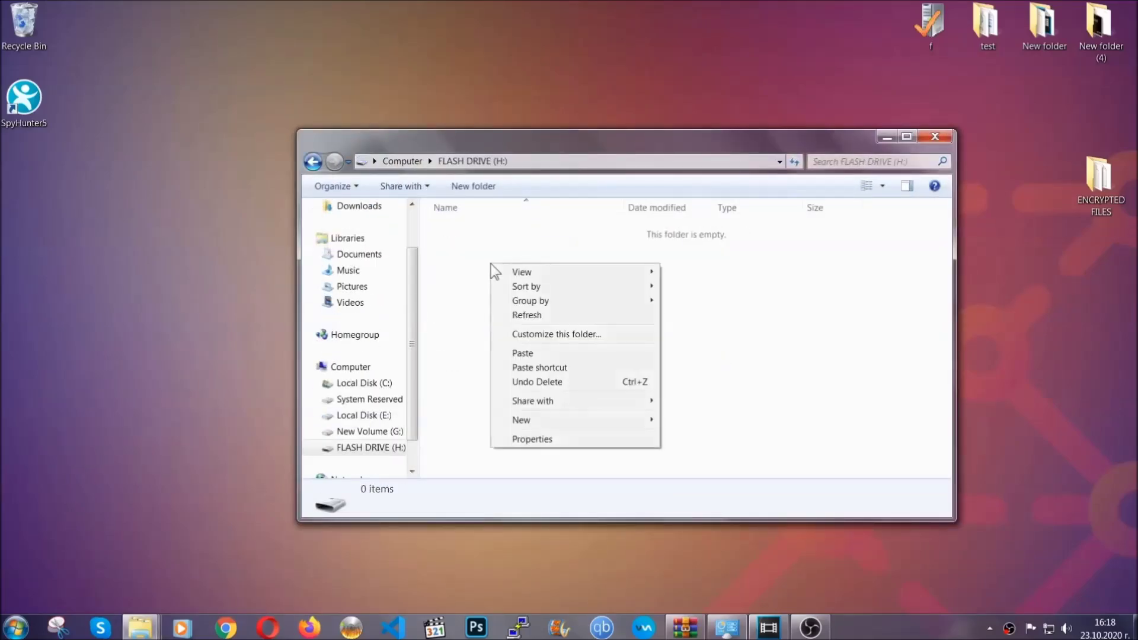
left_click(518, 353)
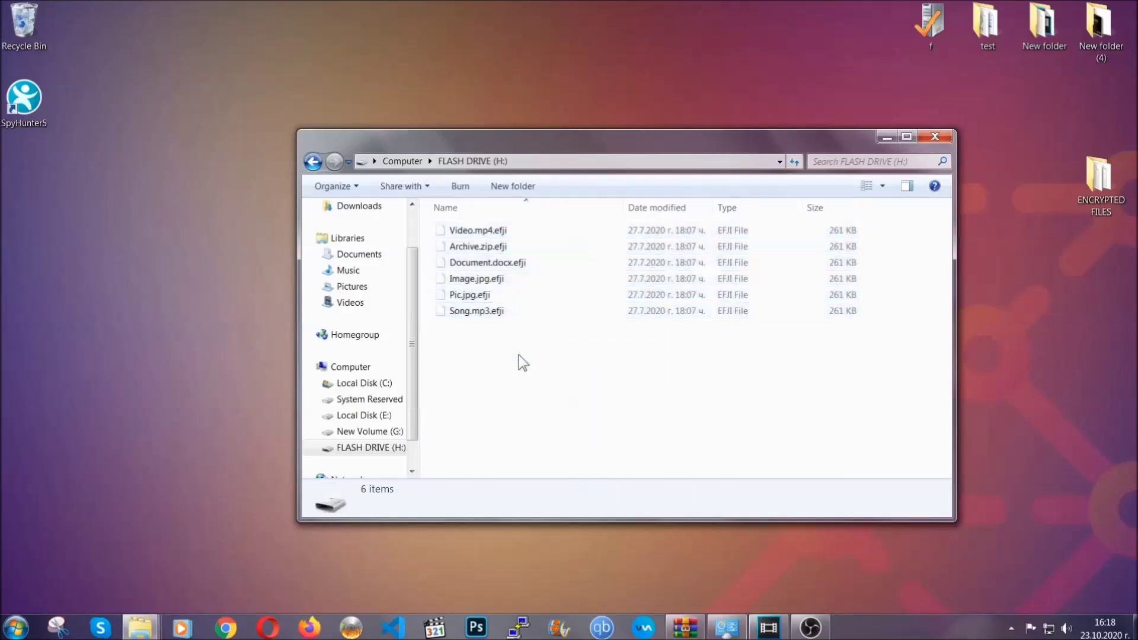
left_click(935, 137)
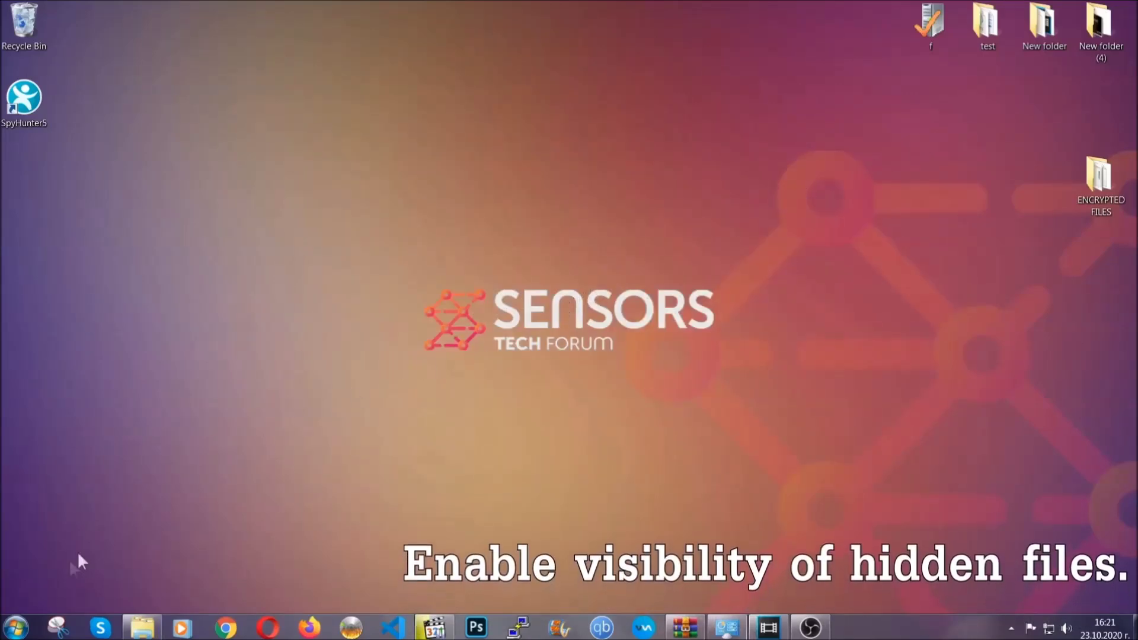
Search the Start menu for 'show hidden files and folders' and enable Show hidden files, folders, and drives
left_click(16, 627)
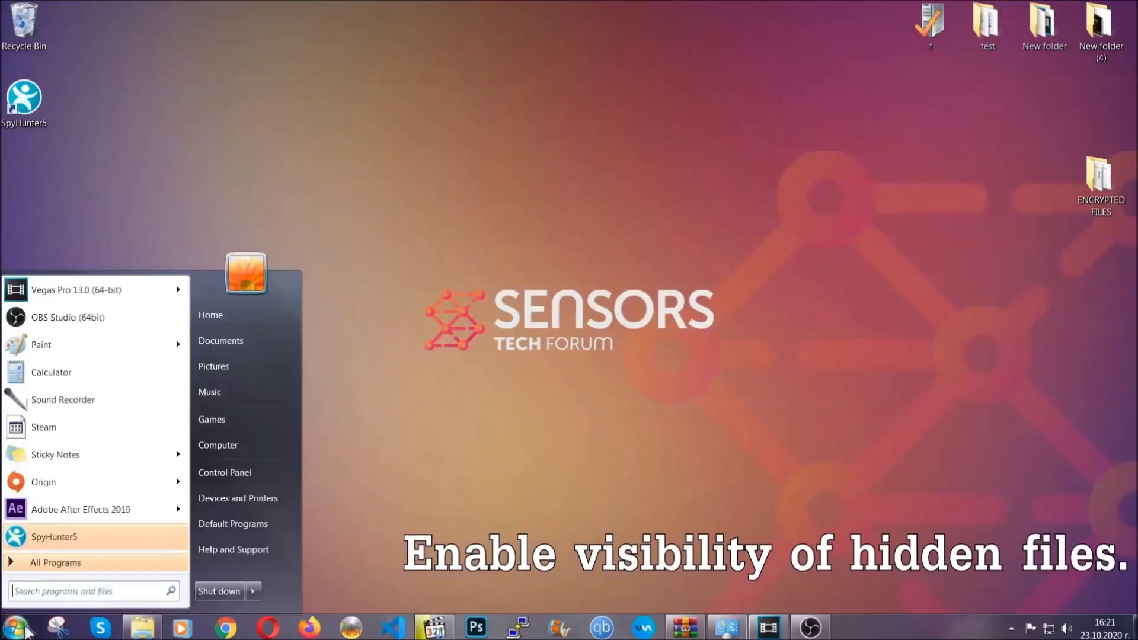
left_click(49, 584)
type("showh")
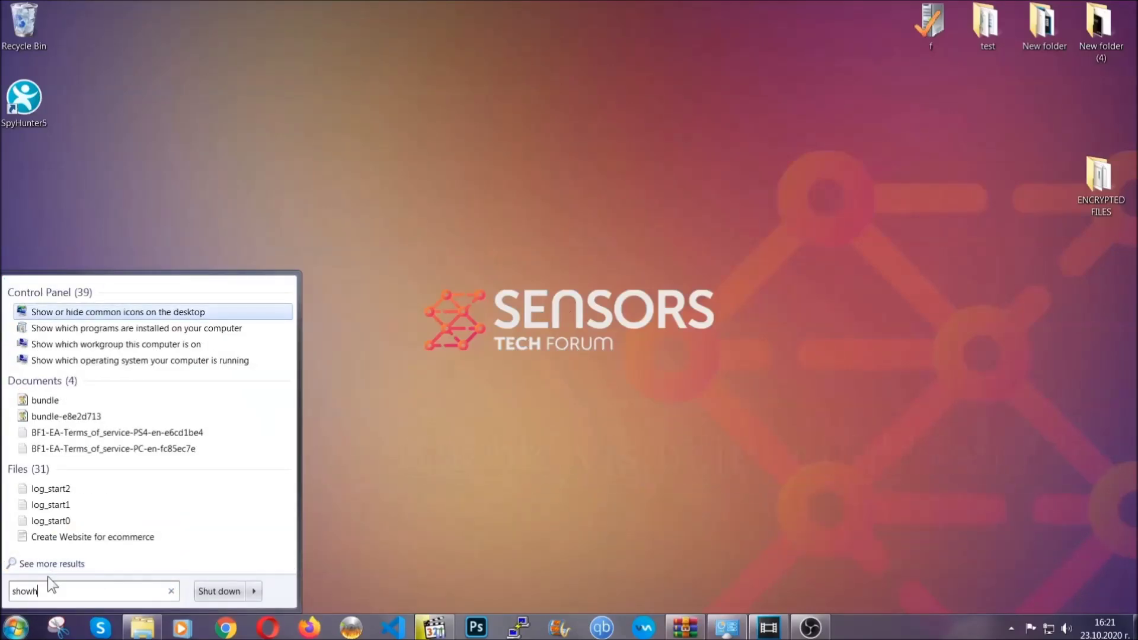
key("BackSpace")
type("hidden f")
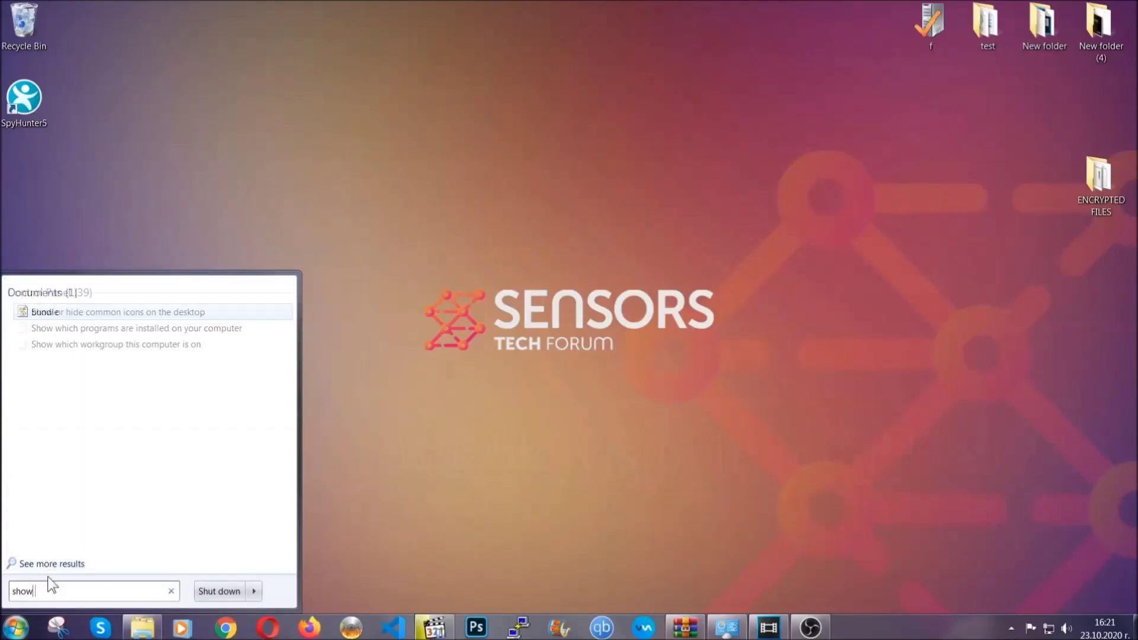
type("iles and folders")
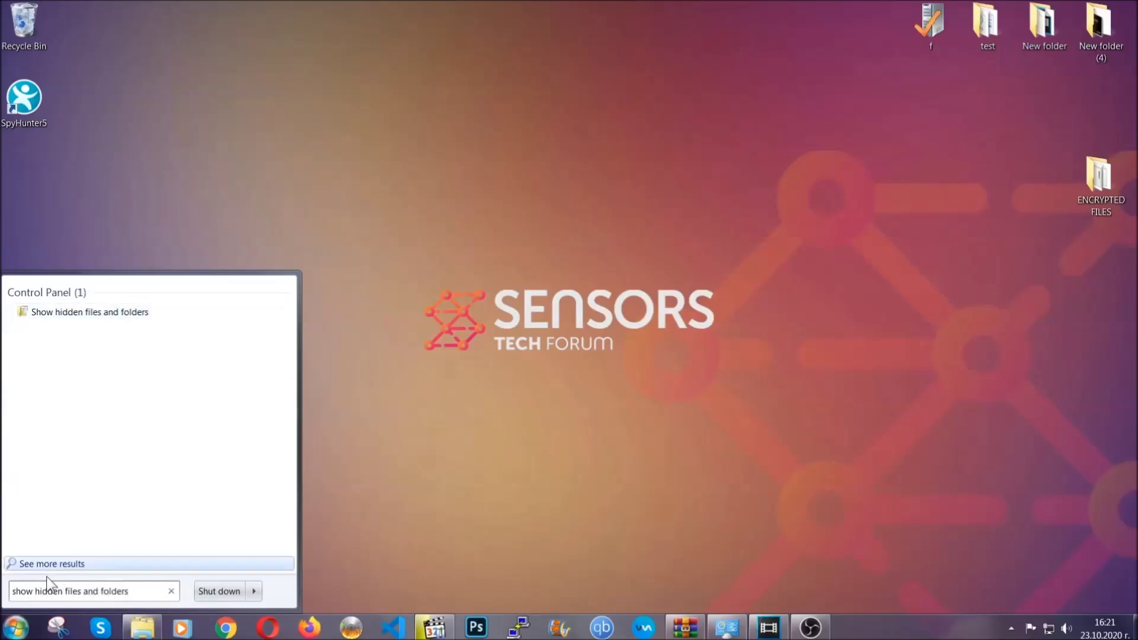
left_click(133, 315)
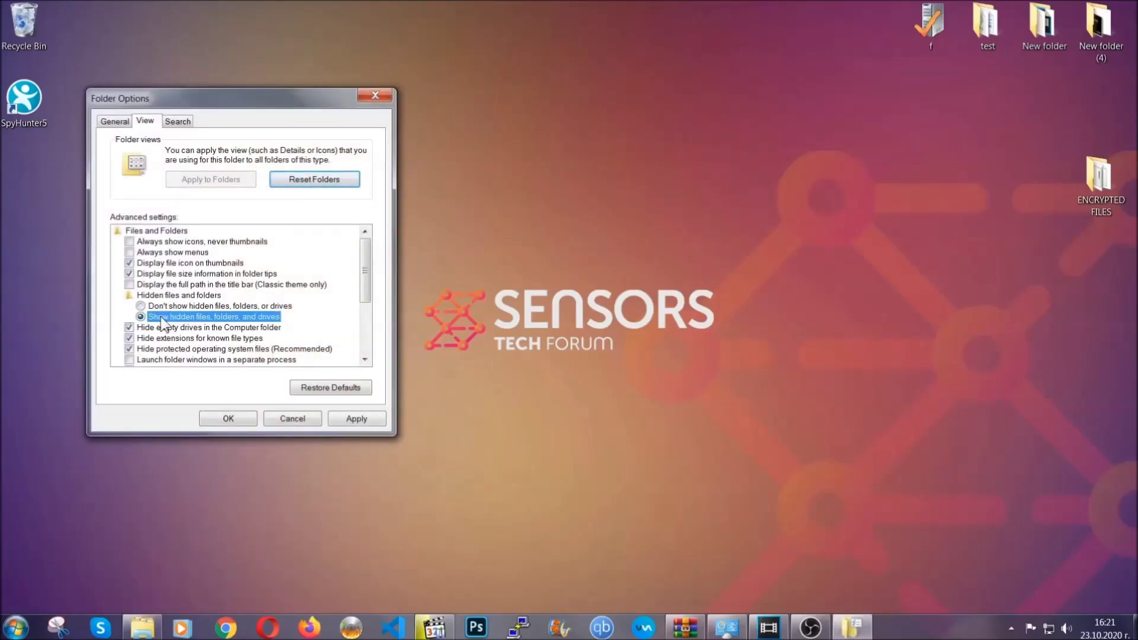
left_click(352, 422)
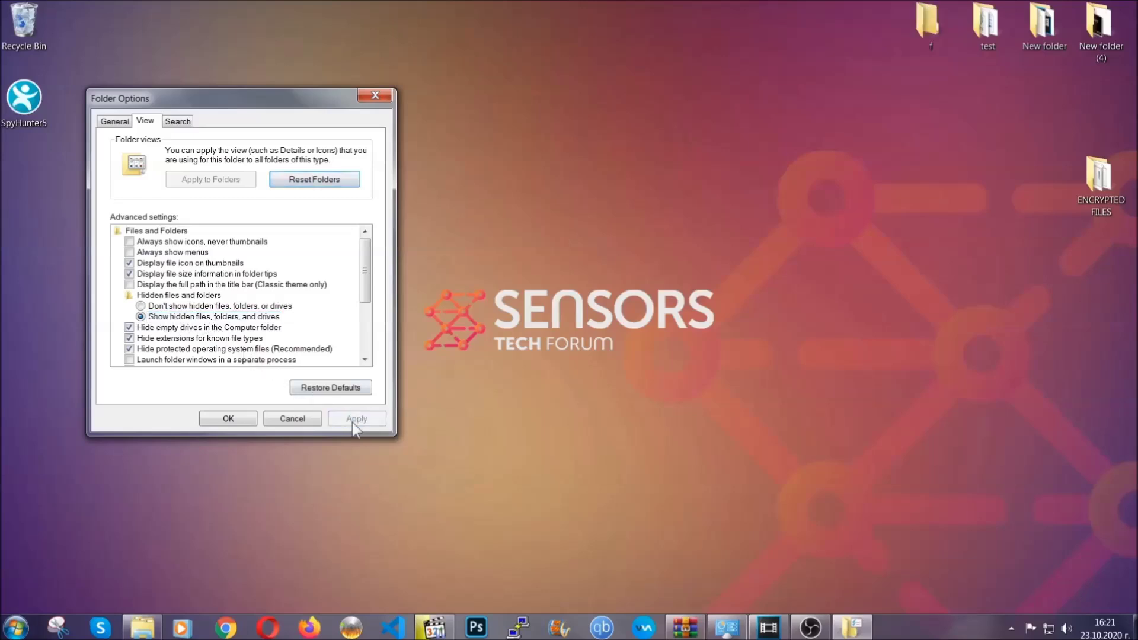
left_click(227, 419)
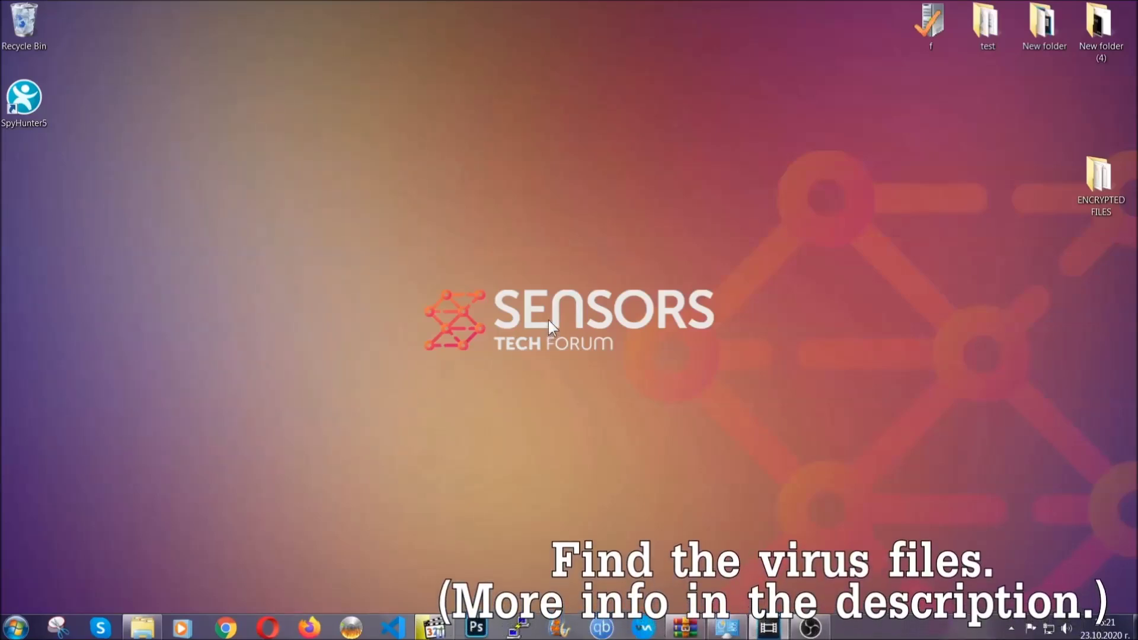
Search Computer for 'fileextension:exe Example Vir' to find the virus executable
left_click(16, 627)
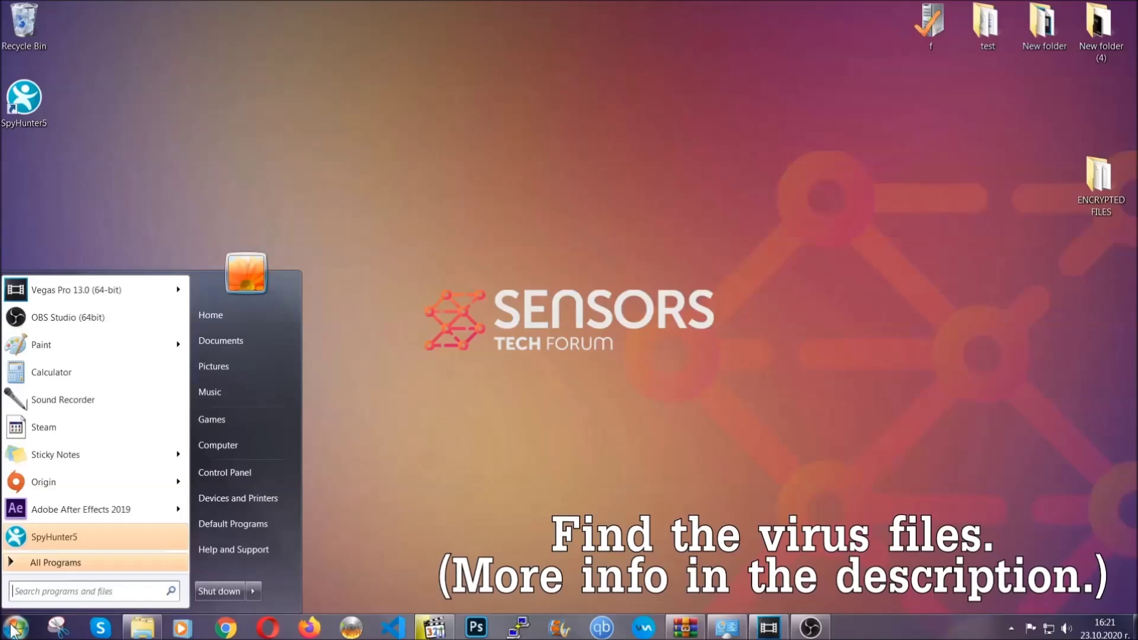
left_click(234, 444)
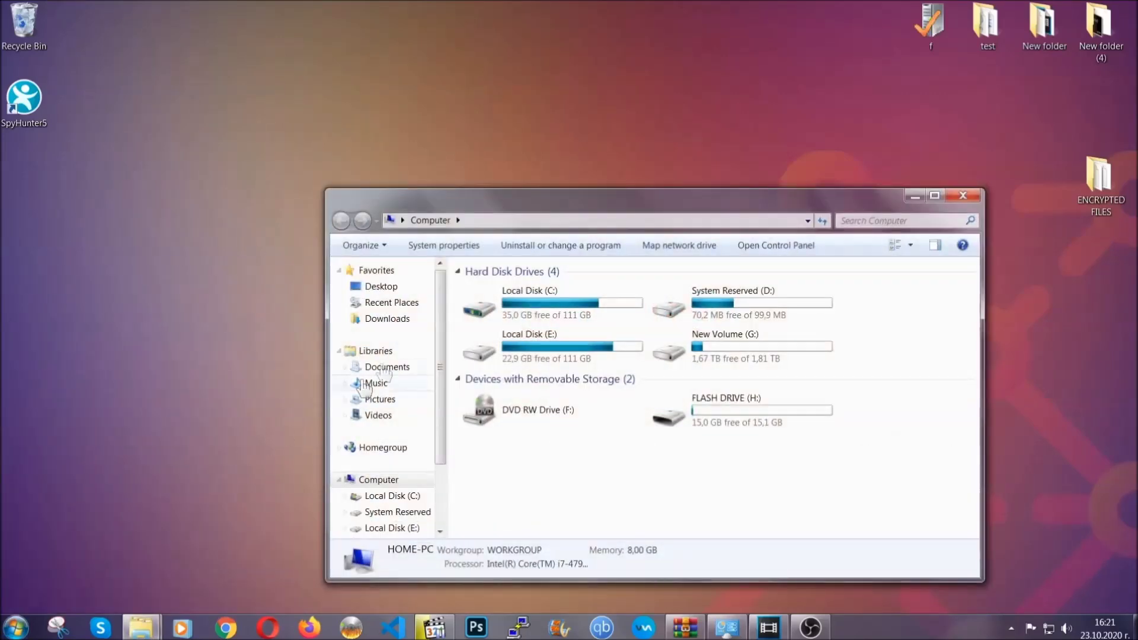
left_click_drag(619, 208, 545, 158)
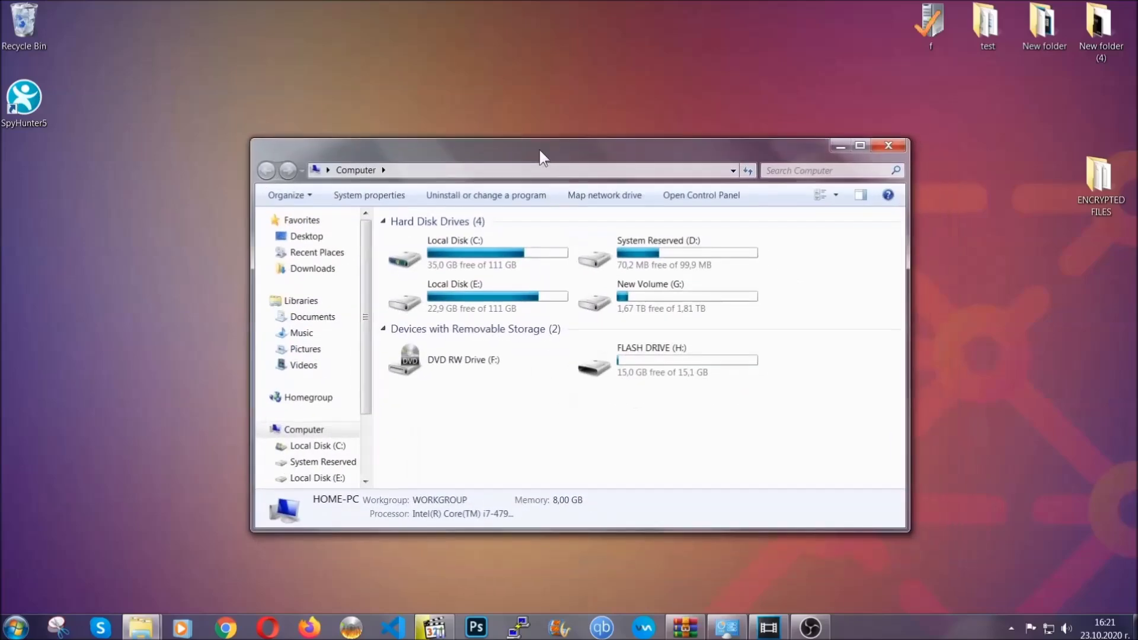
left_click(774, 171)
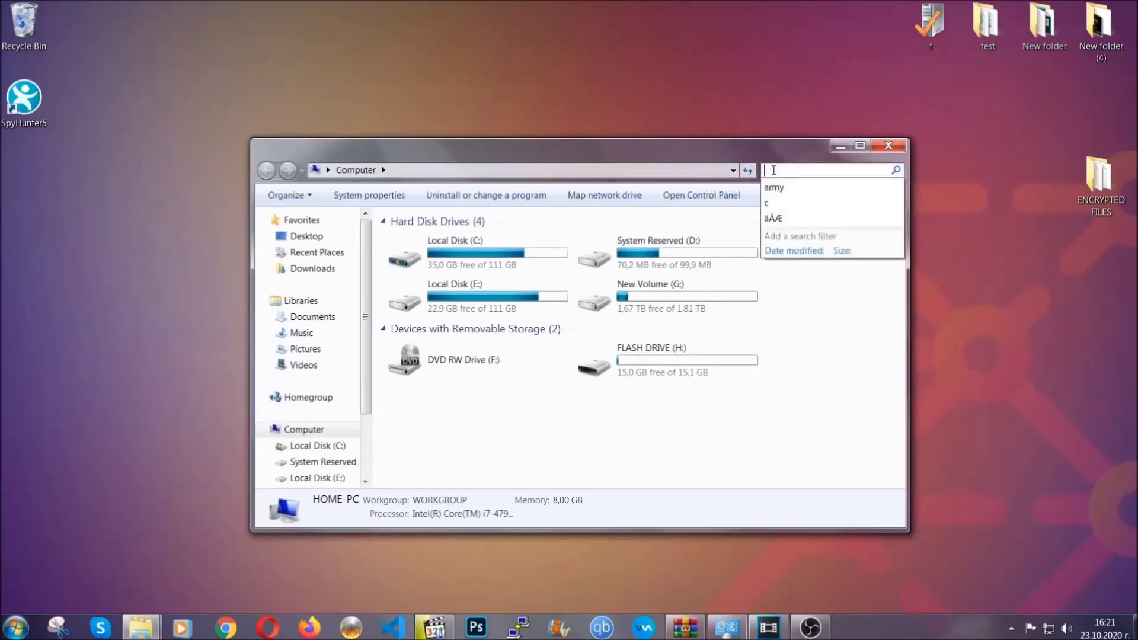
type("file")
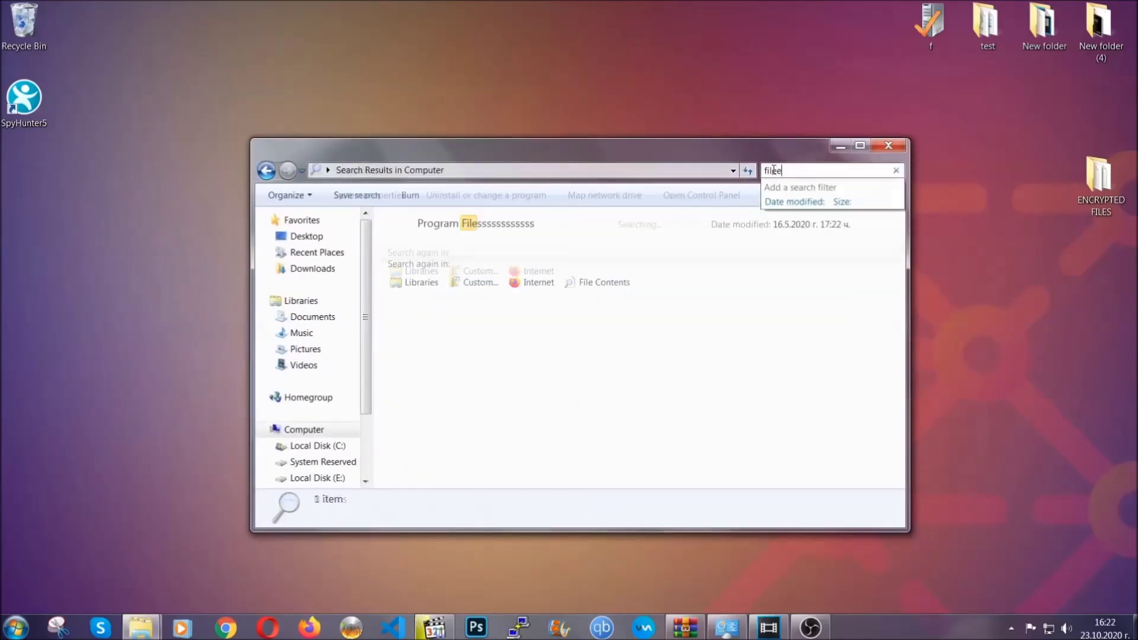
type("extension:exe ")
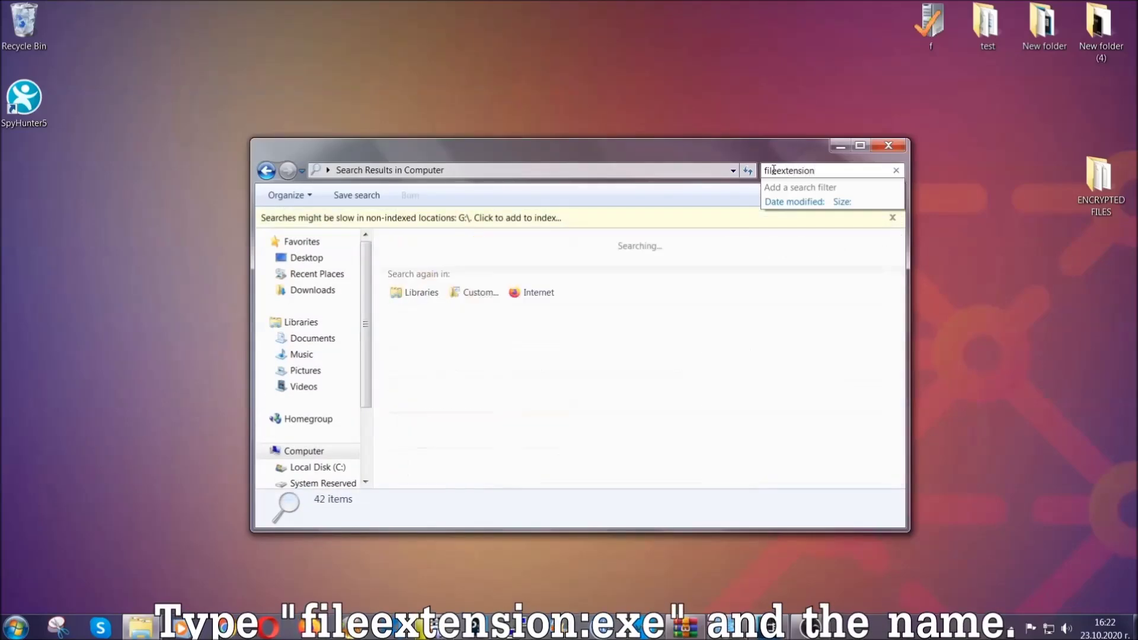
type("E")
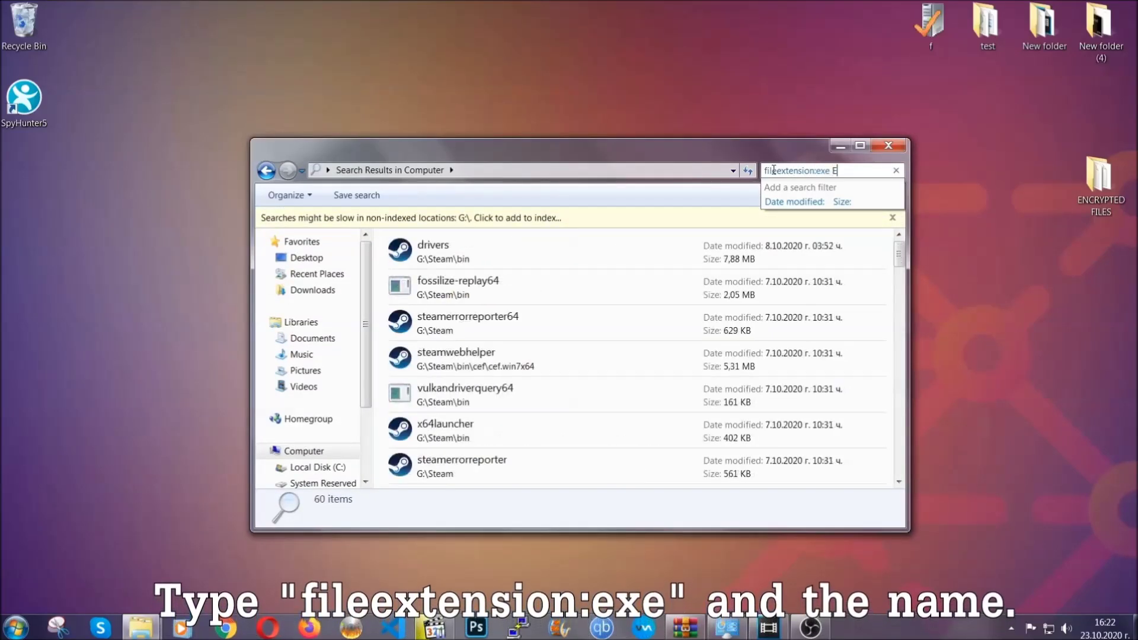
type("xample Virus Name")
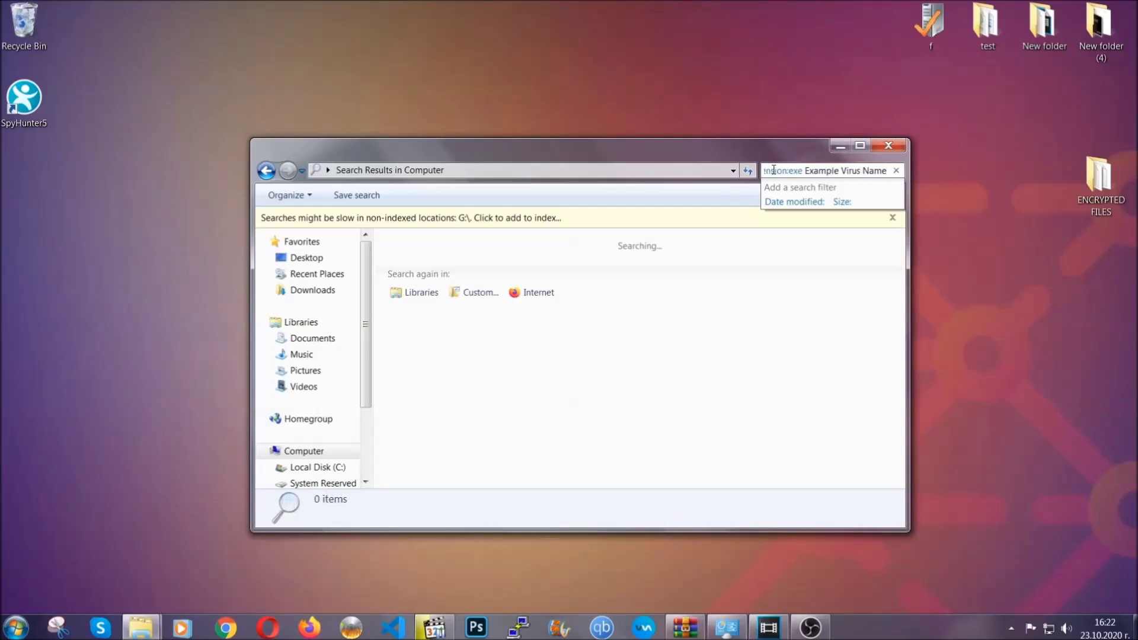
key("Return")
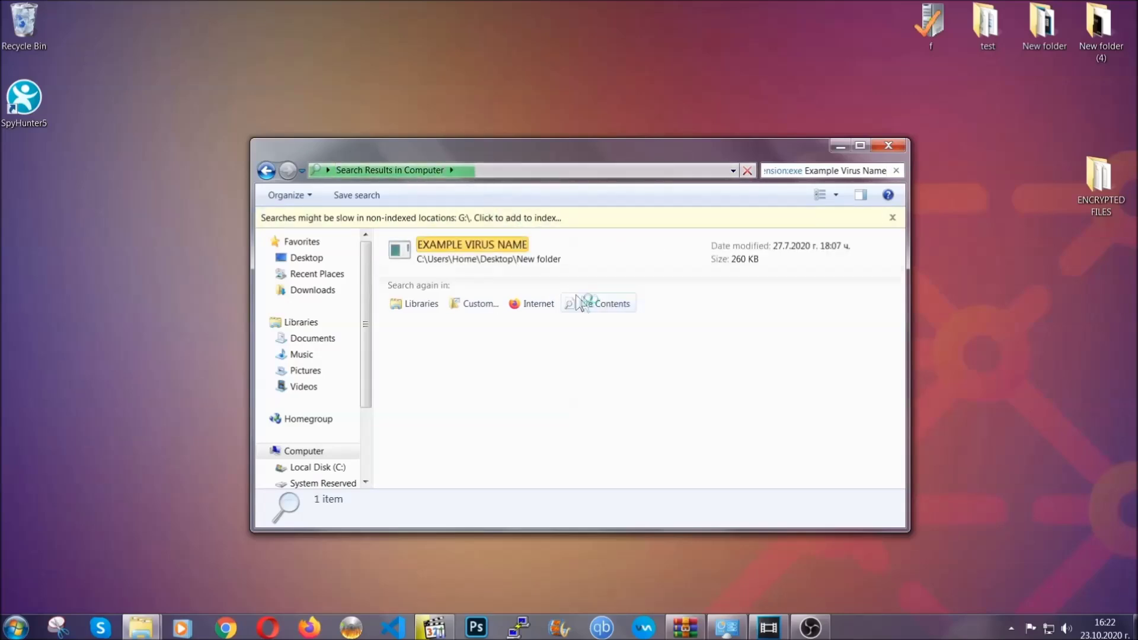
Delete EXAMPLE VIRUS NAME to the Recycle Bin and close the search window
left_click(497, 243)
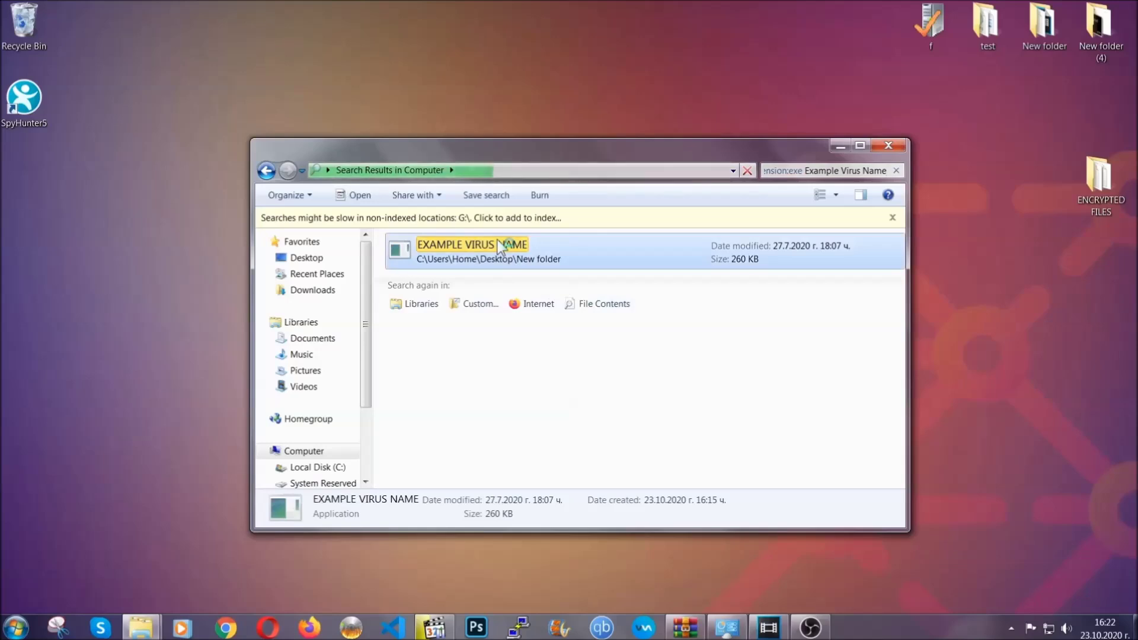
right_click(498, 244)
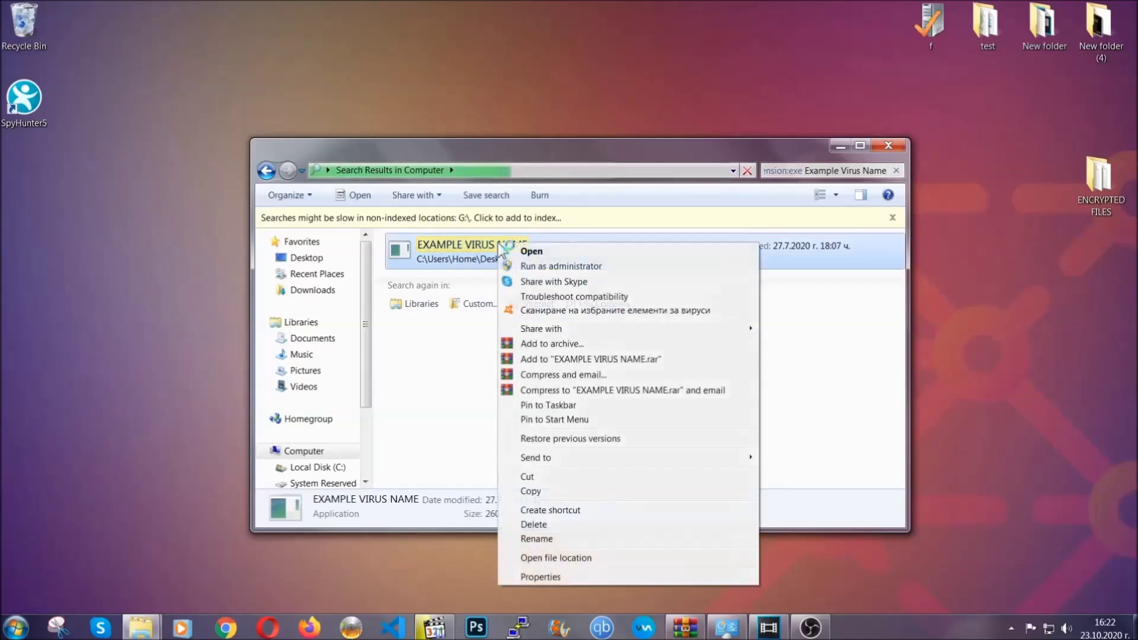
left_click(549, 524)
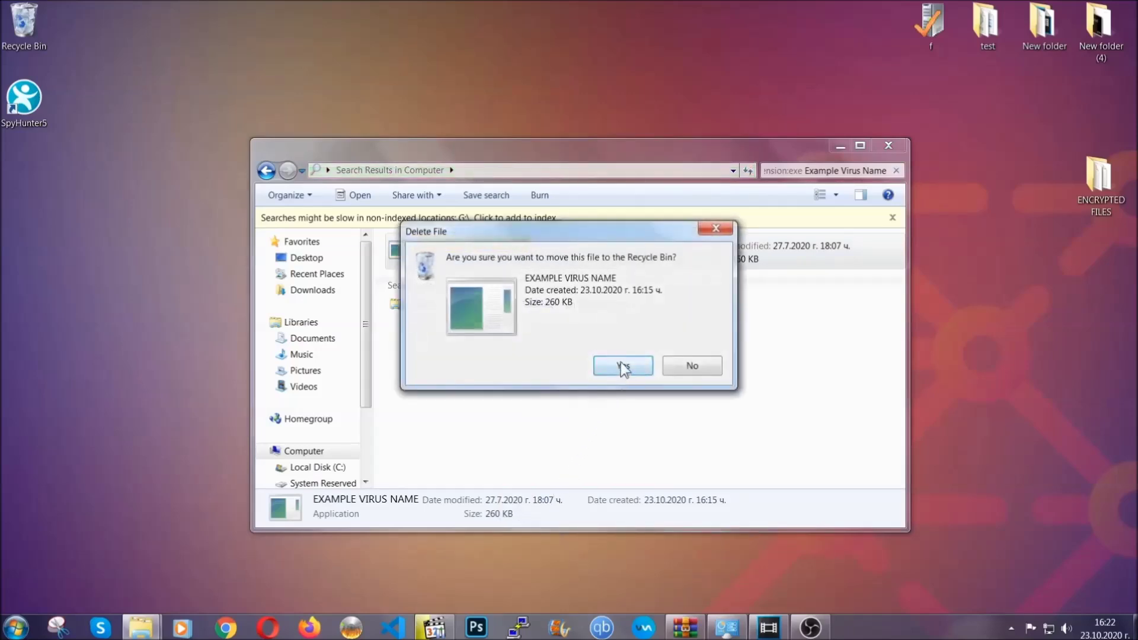
left_click(622, 365)
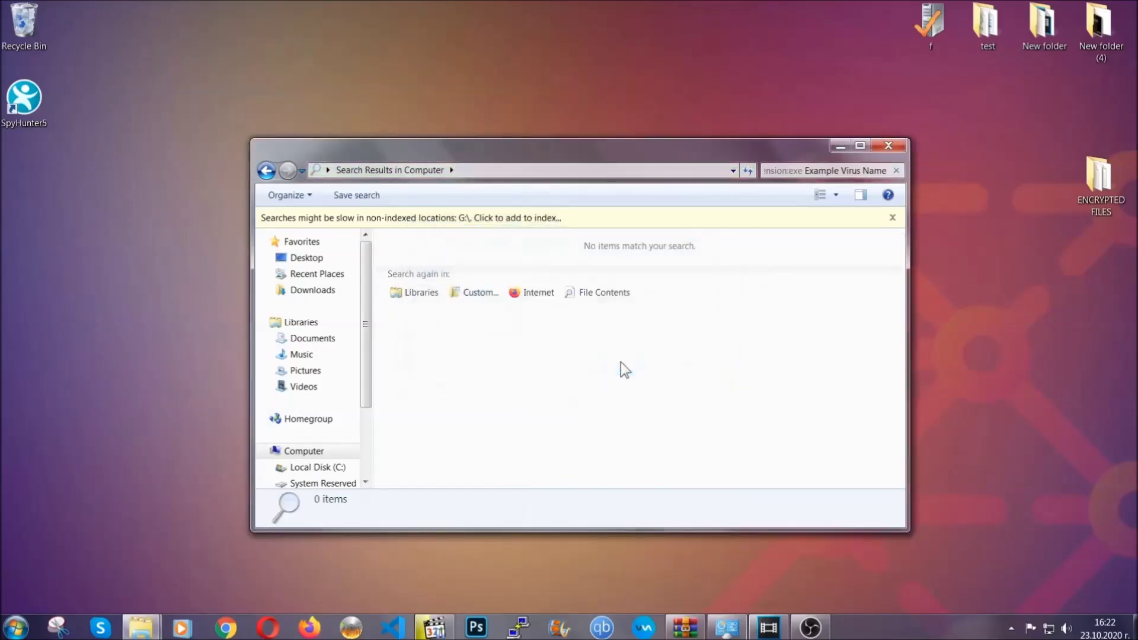
left_click(888, 146)
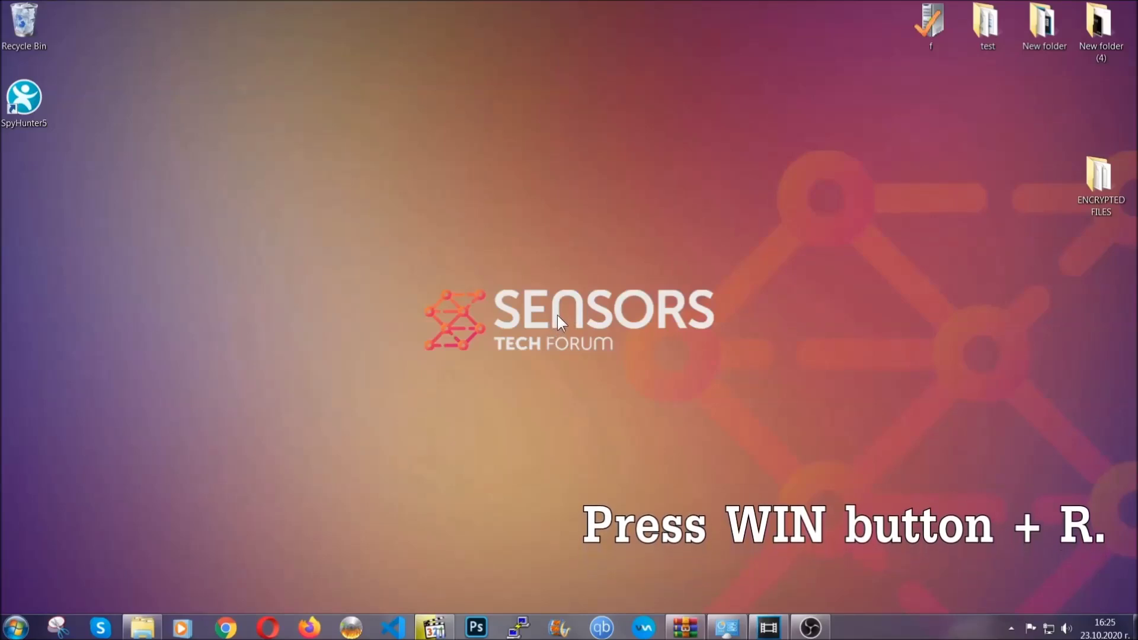
Run REGEDIT from the Run dialog, replacing the old cmd entry
key("super+r")
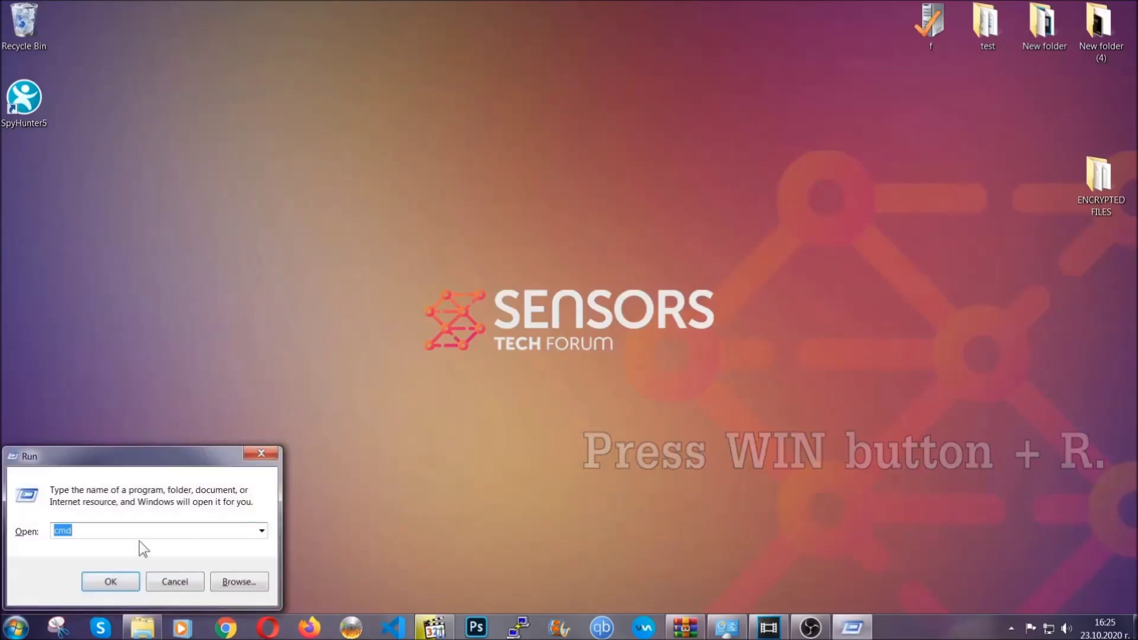
left_click(140, 542)
left_click_drag(107, 539, 14, 536)
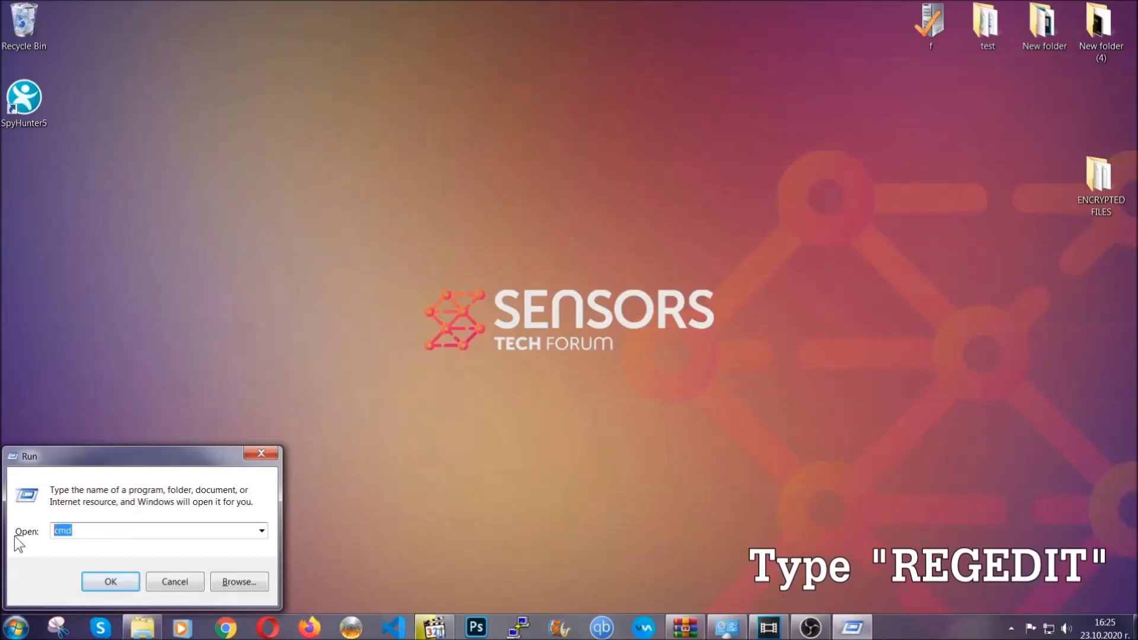
type("REGEDIT")
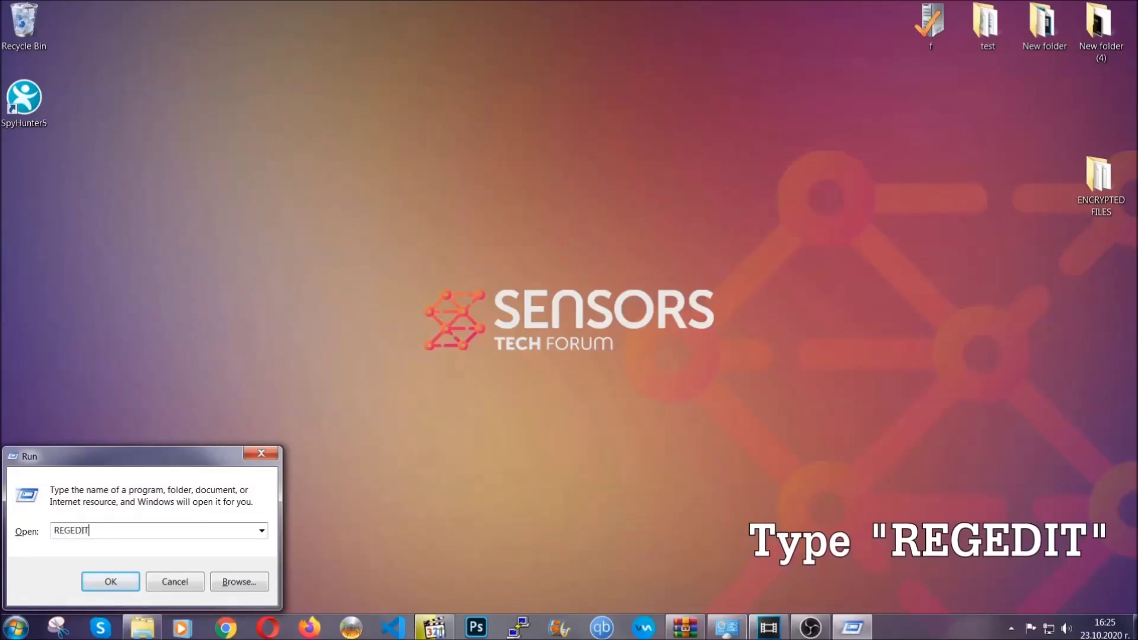
left_click(98, 579)
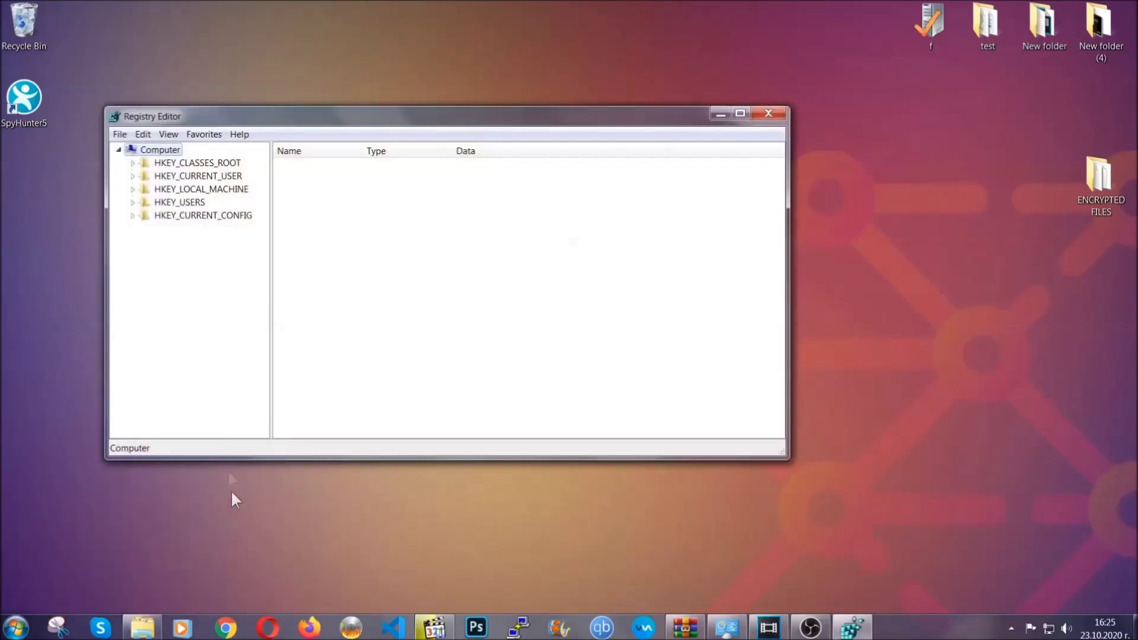
Export the whole registry as BACKUP on the Desktop
left_click(120, 135)
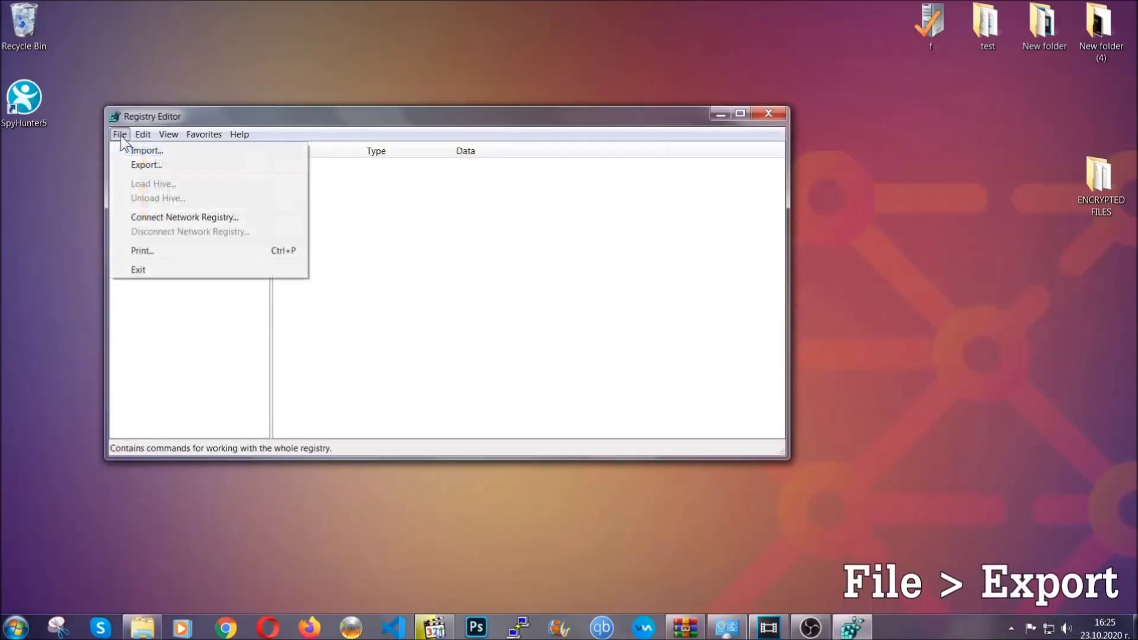
left_click(147, 164)
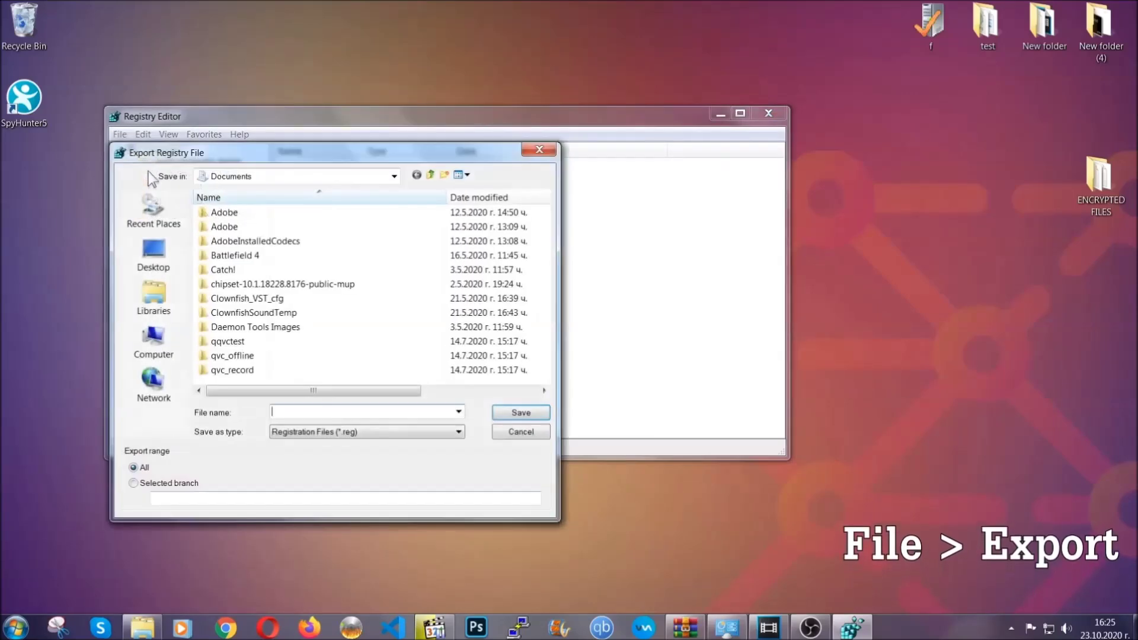
left_click(151, 252)
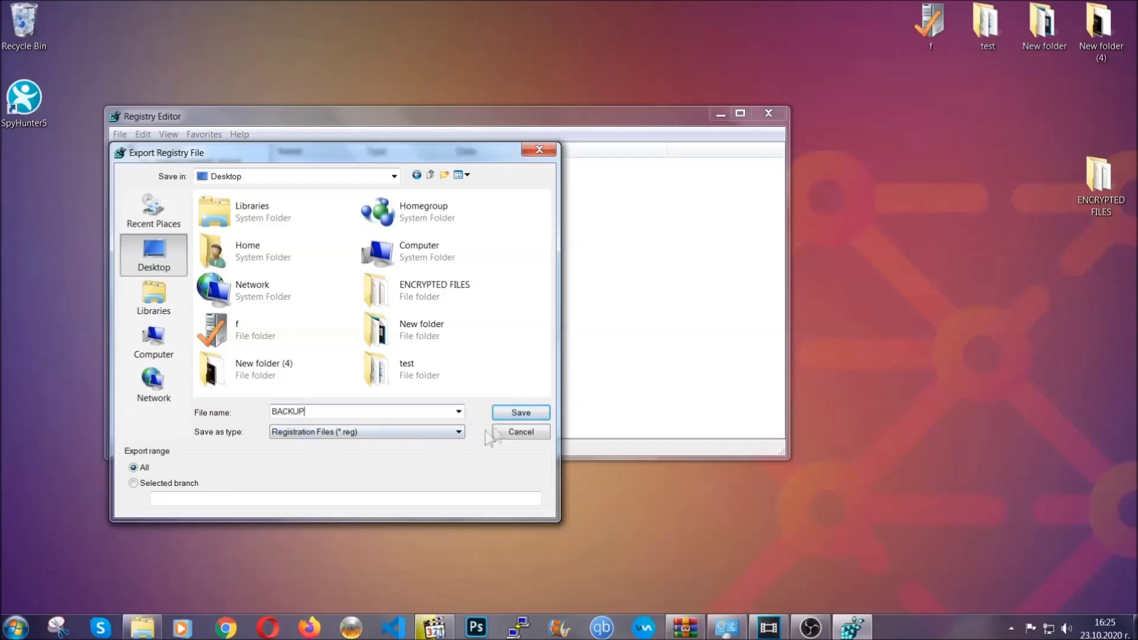
left_click(514, 415)
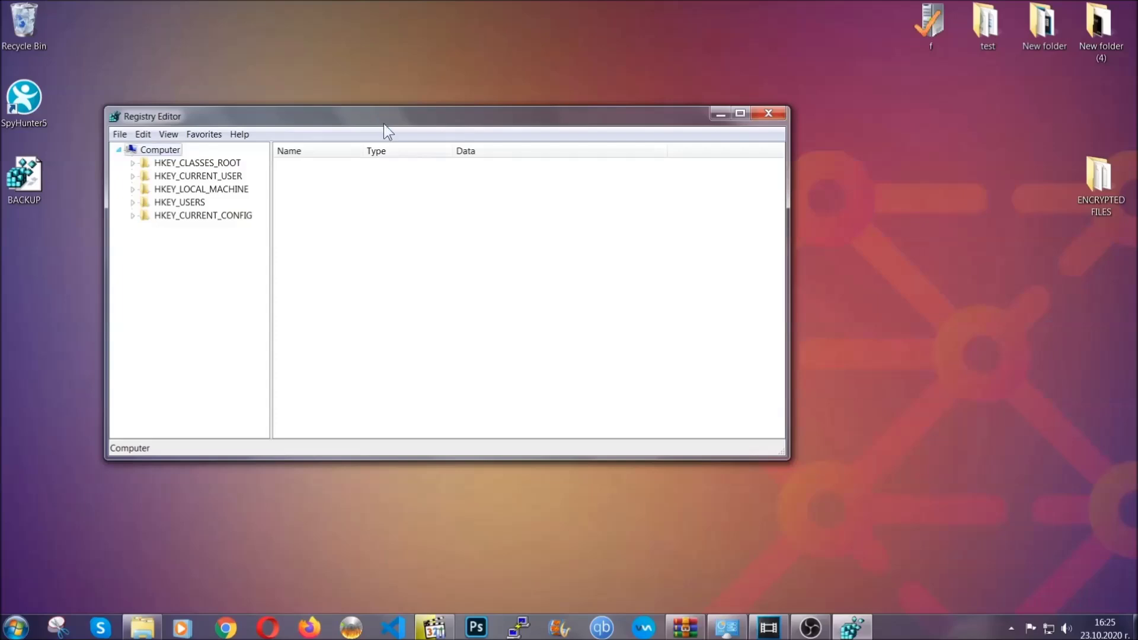
left_click_drag(383, 125, 493, 161)
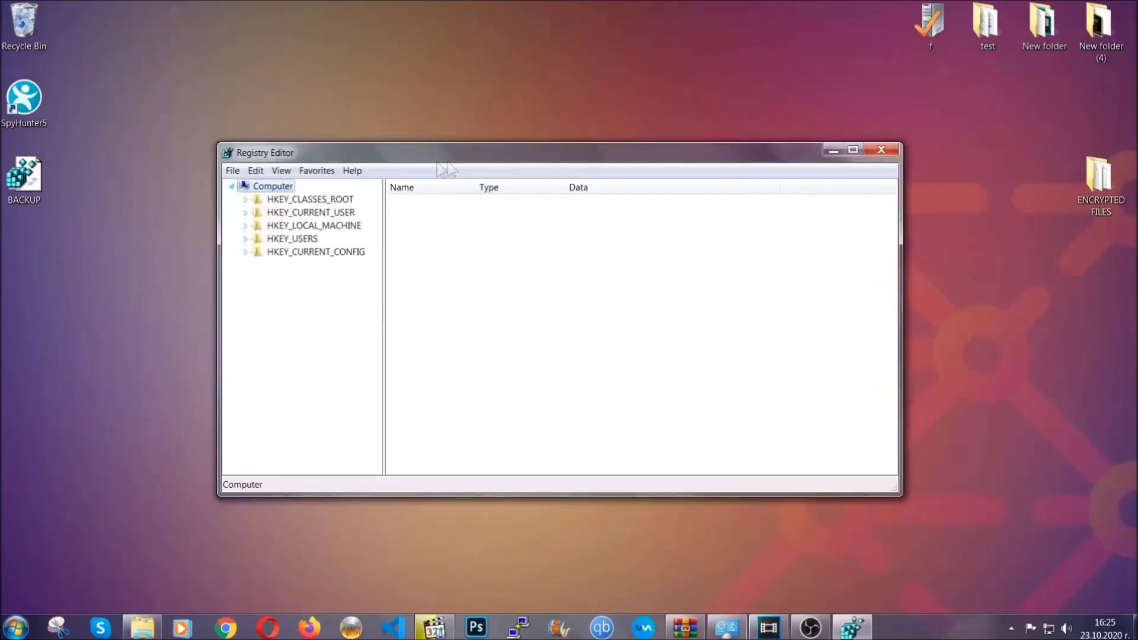
left_click(233, 172)
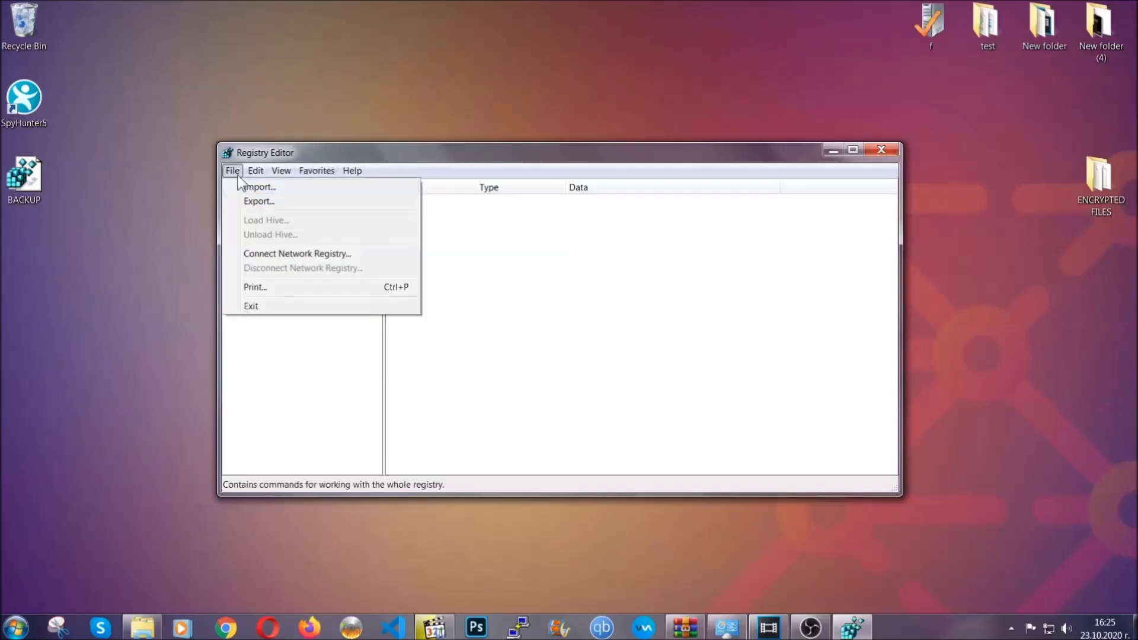
left_click(233, 170)
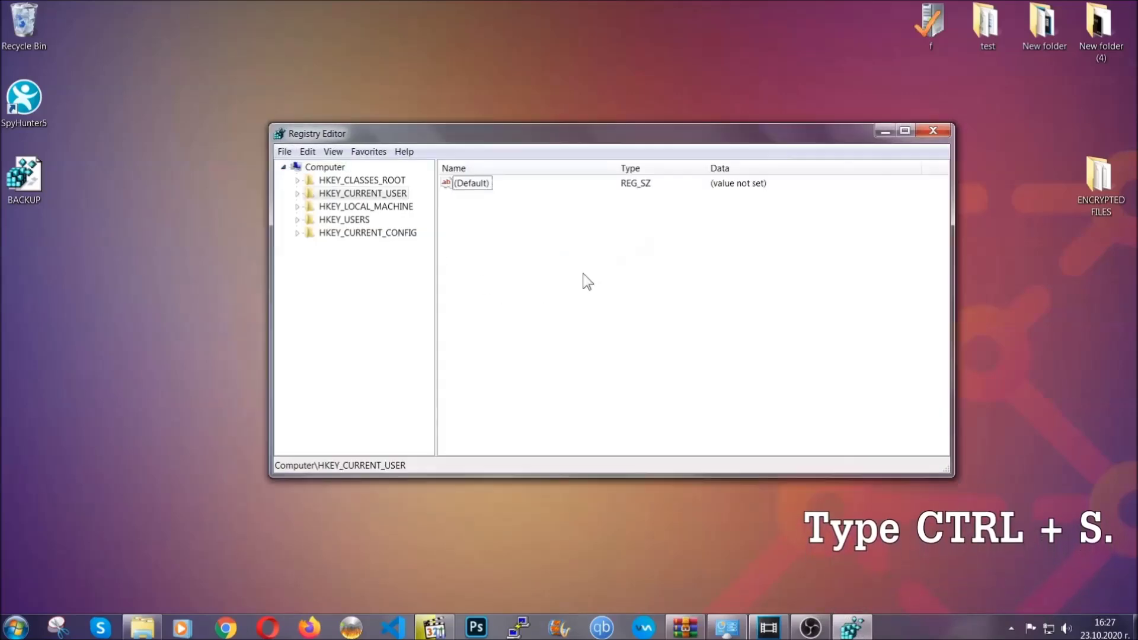
Find the RunOnce key, then open the neighbouring Run key to view its startup values
key("ctrl+f")
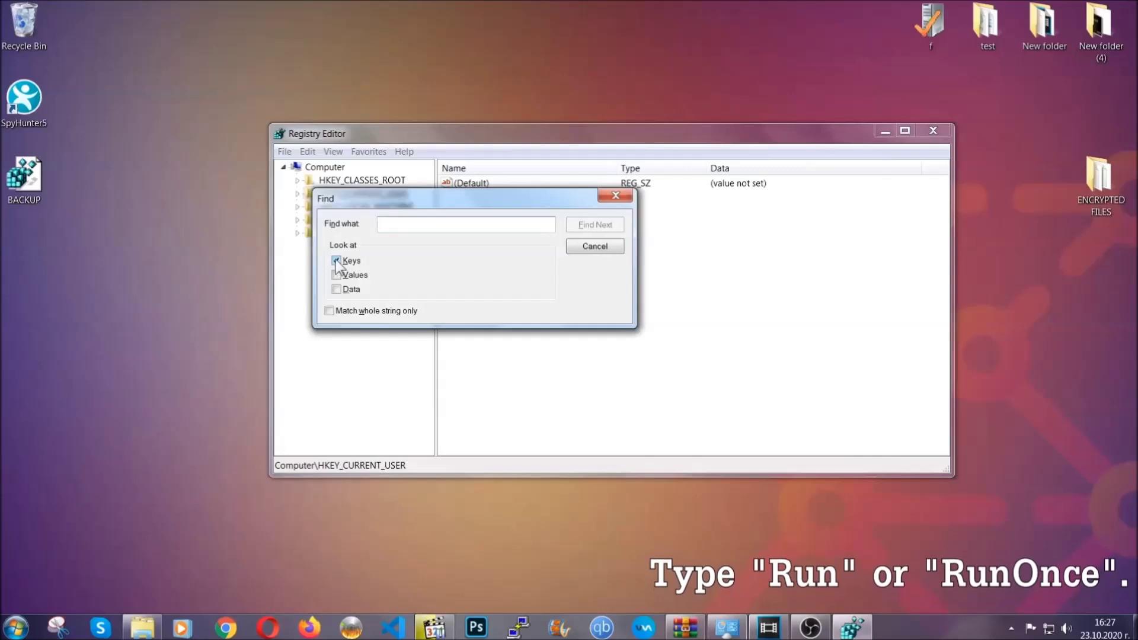
type("R")
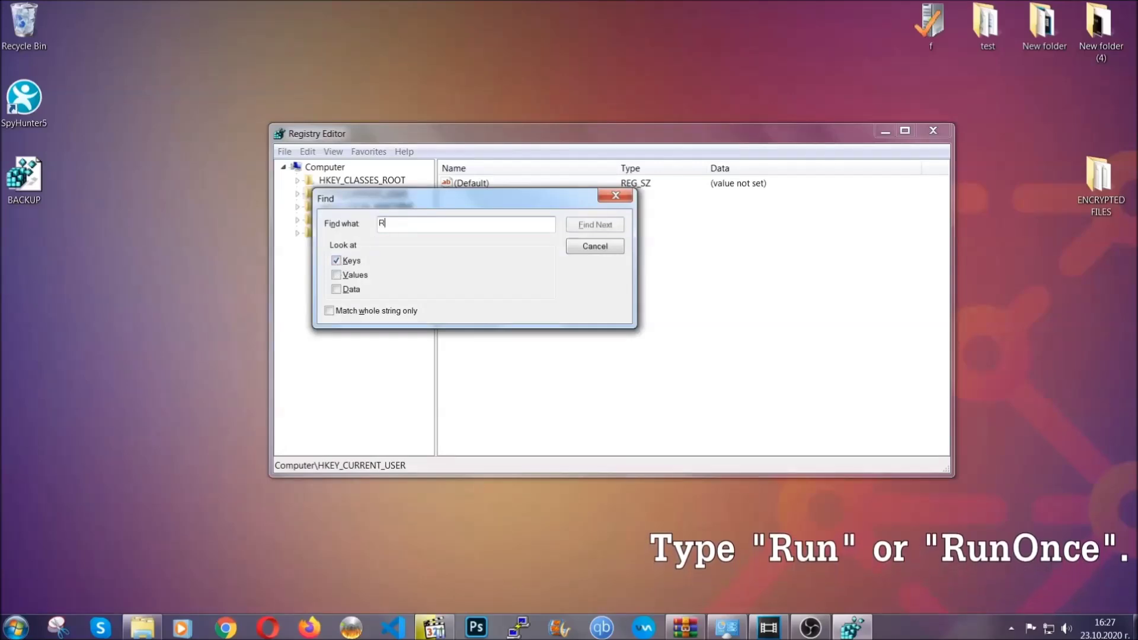
type("unOnce")
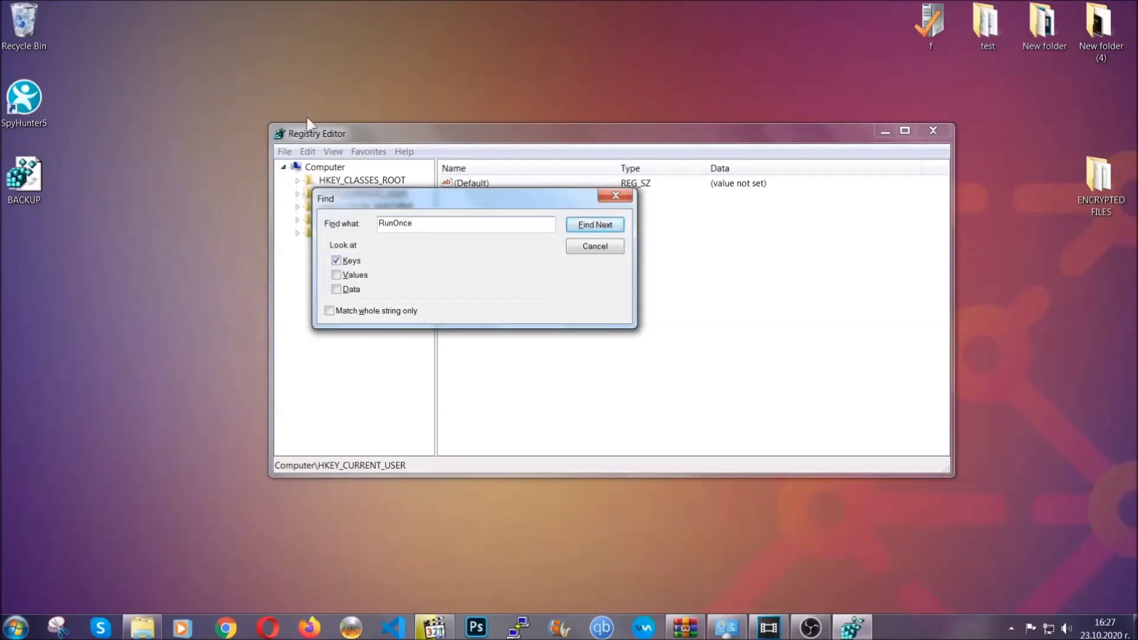
left_click(610, 230)
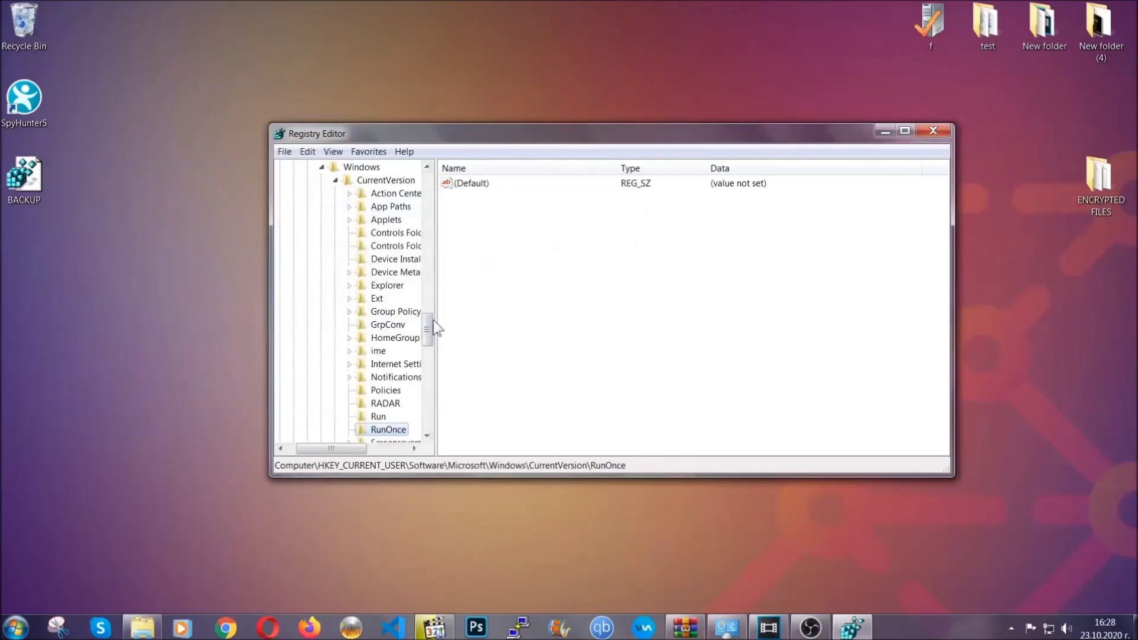
left_click_drag(433, 322, 428, 340)
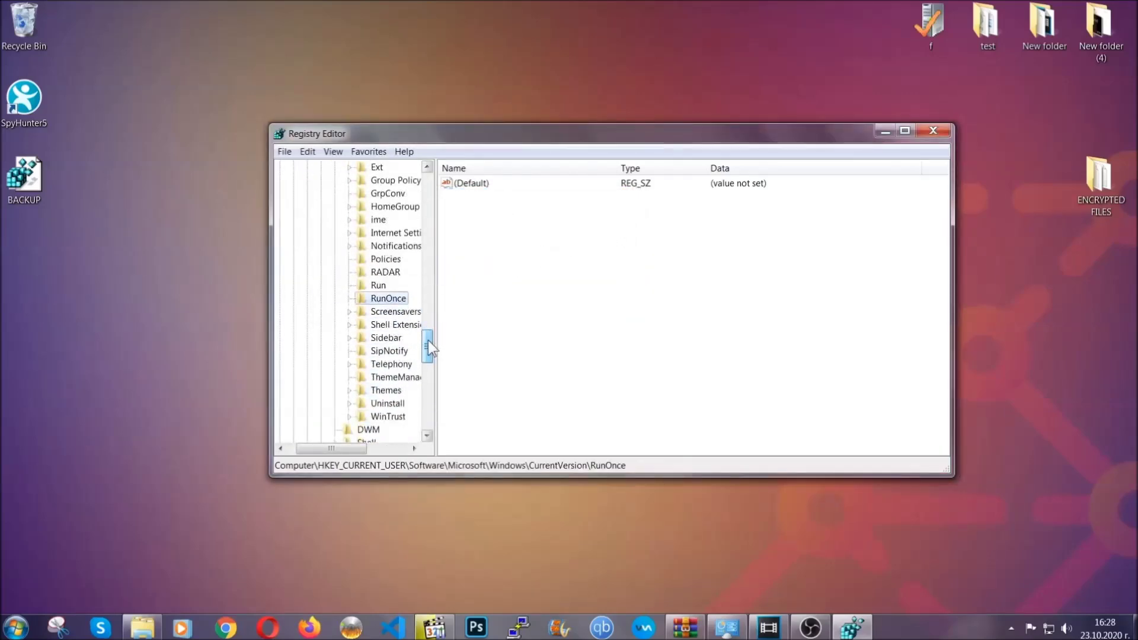
left_click(378, 285)
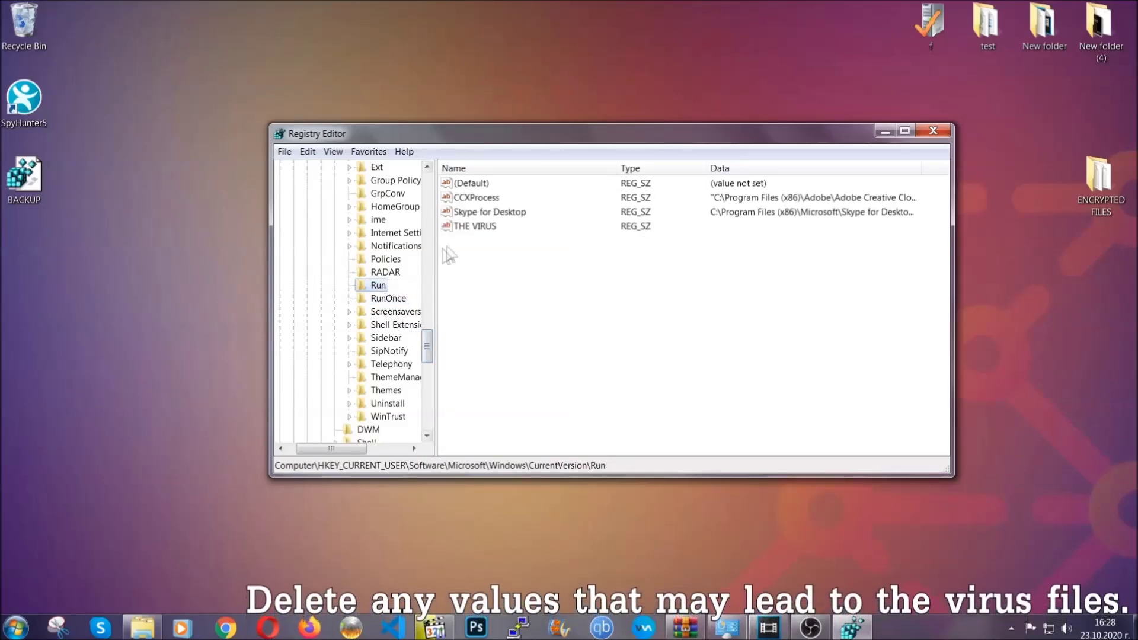
Delete the THE VIRUS value from the Run key and close Registry Editor
left_click(467, 227)
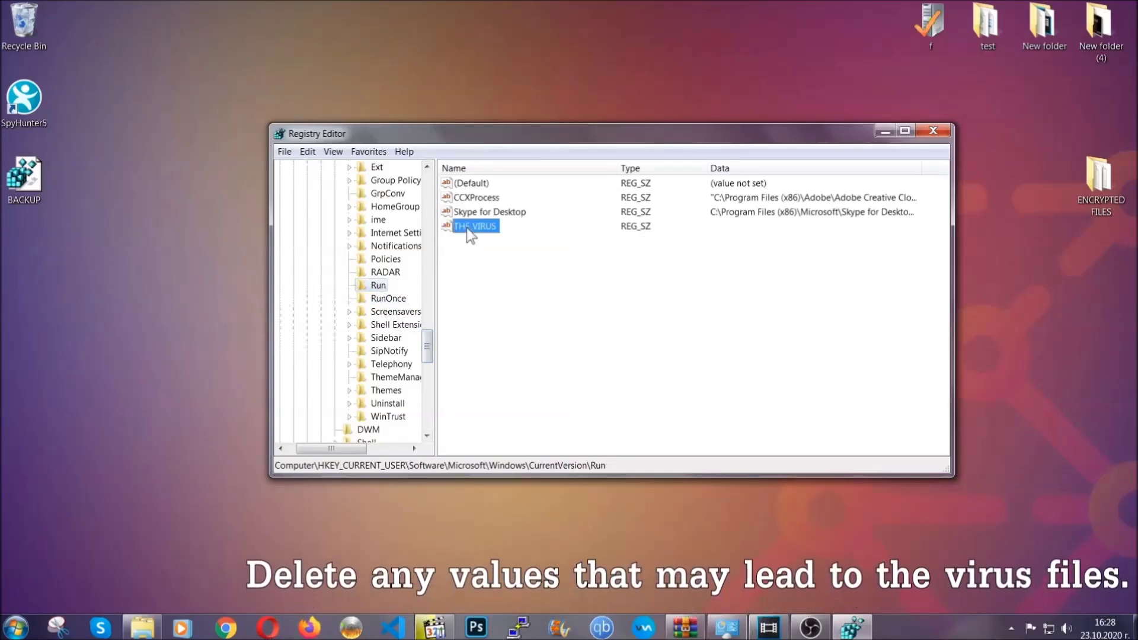
right_click(468, 229)
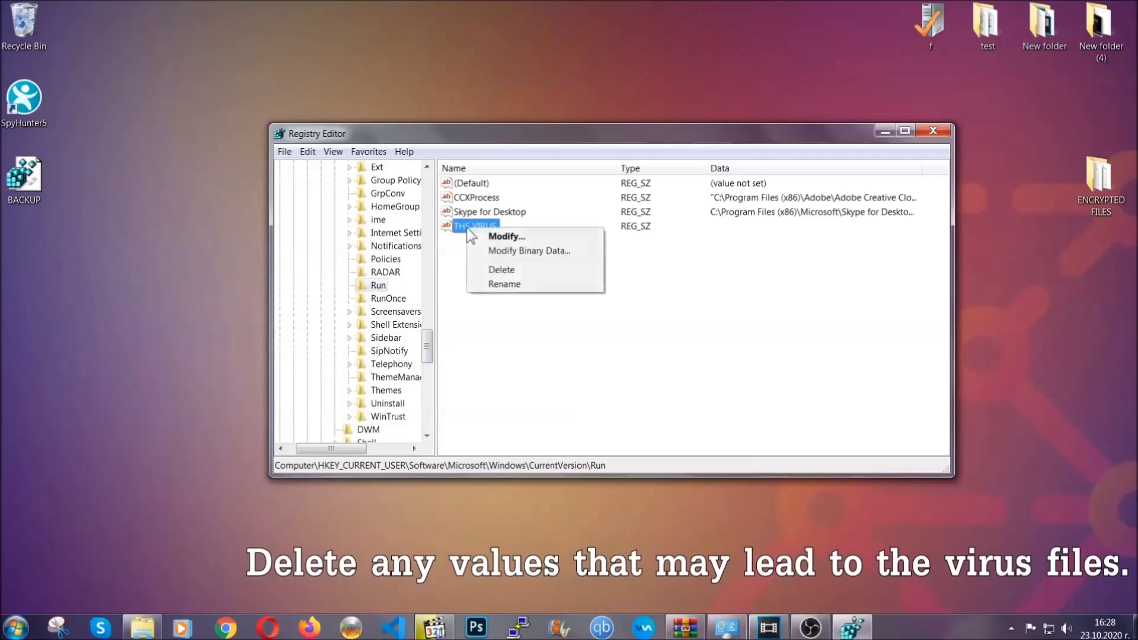
left_click(494, 270)
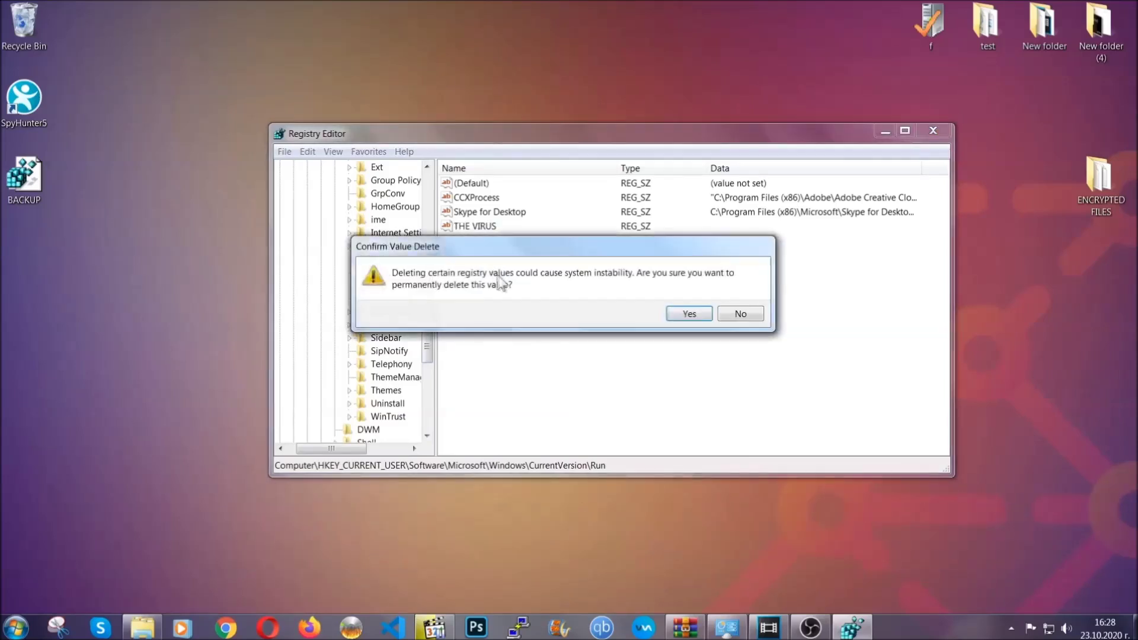
left_click(689, 314)
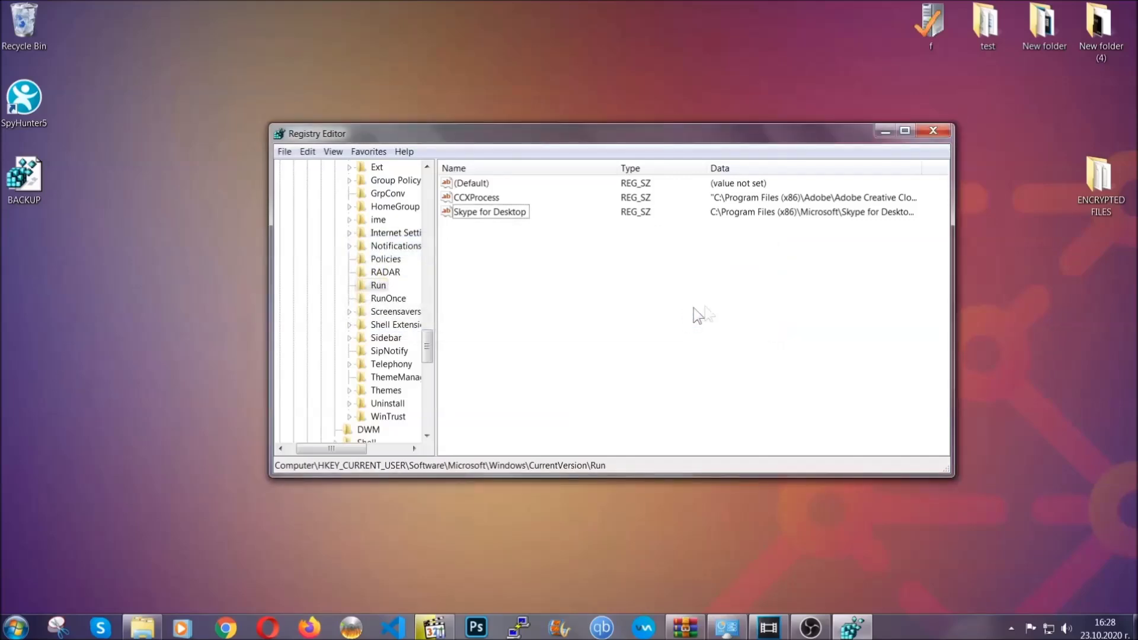
left_click(944, 131)
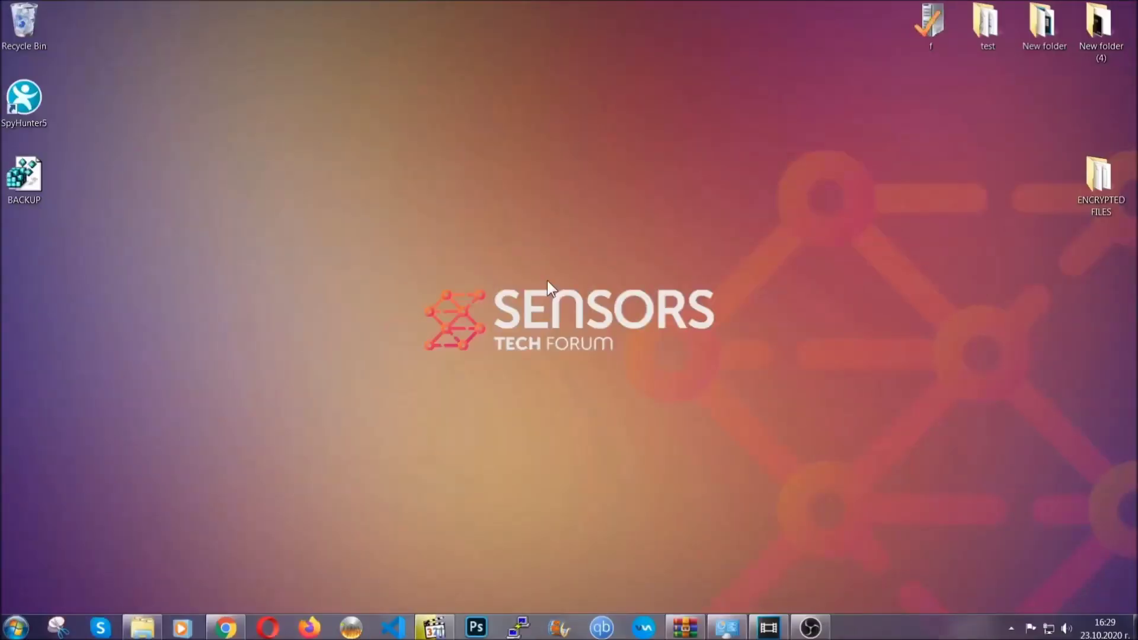
left_click(225, 630)
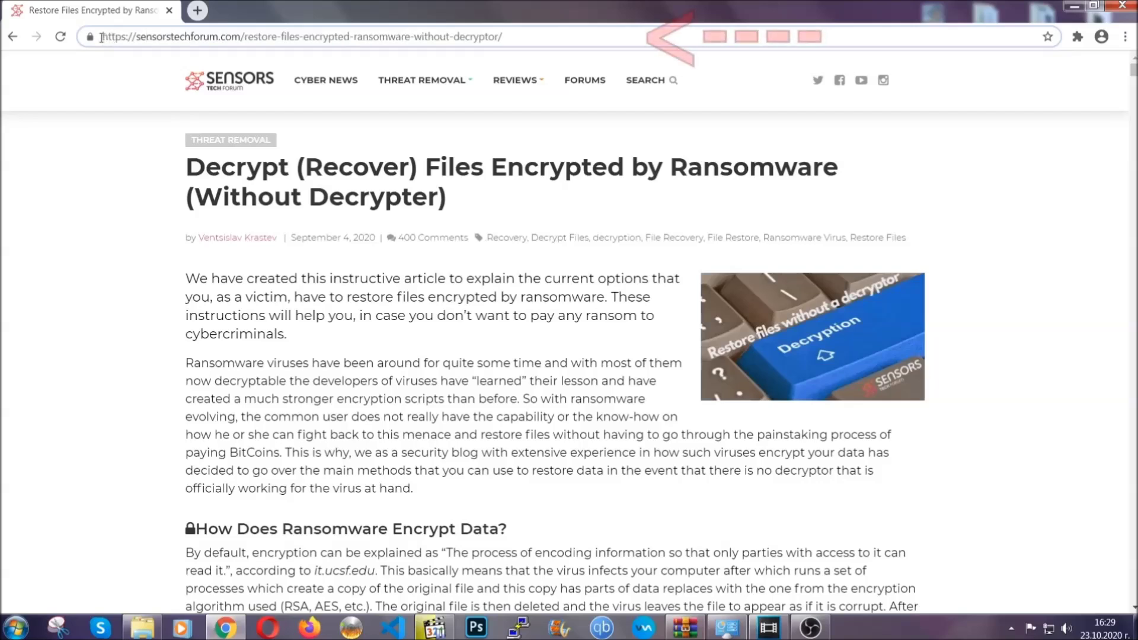
Scroll the Sensors Tech Forum article to its restore methods and expand Method 2, Windows Backup
left_click_drag(103, 37, 513, 42)
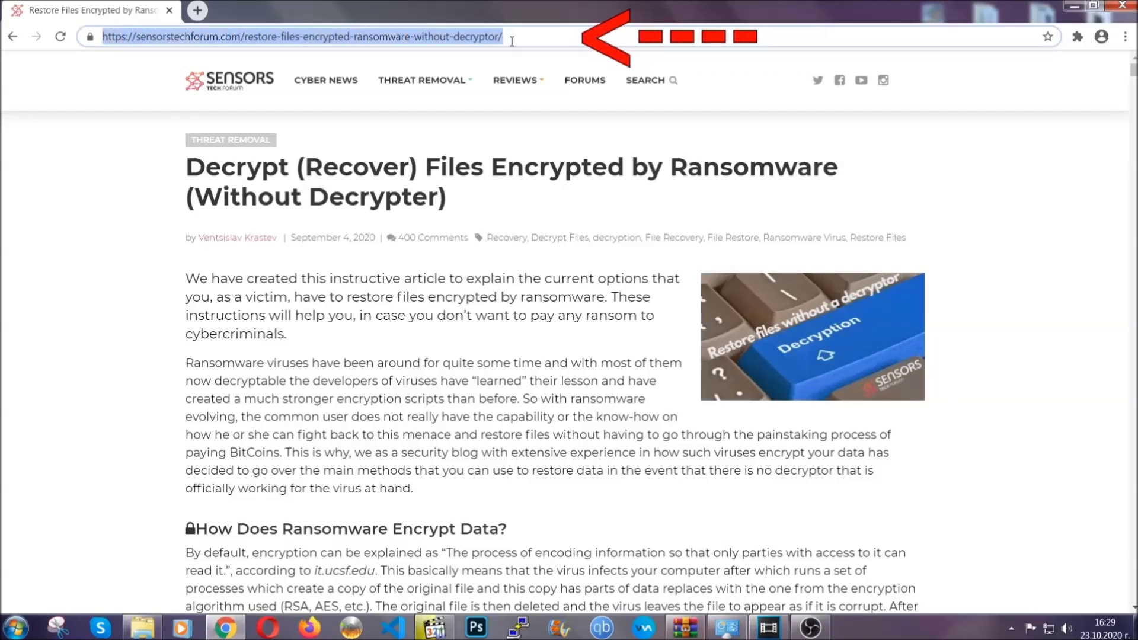
mouse_move(514, 112)
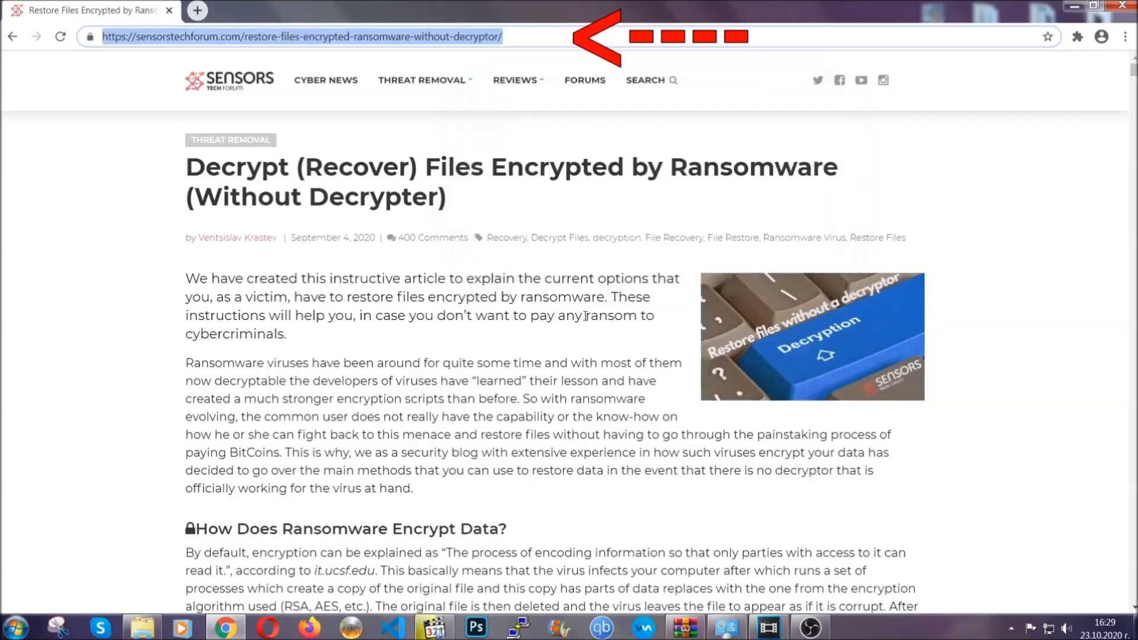
scroll(584, 323, "down", 5)
scroll(585, 324, "down", 6)
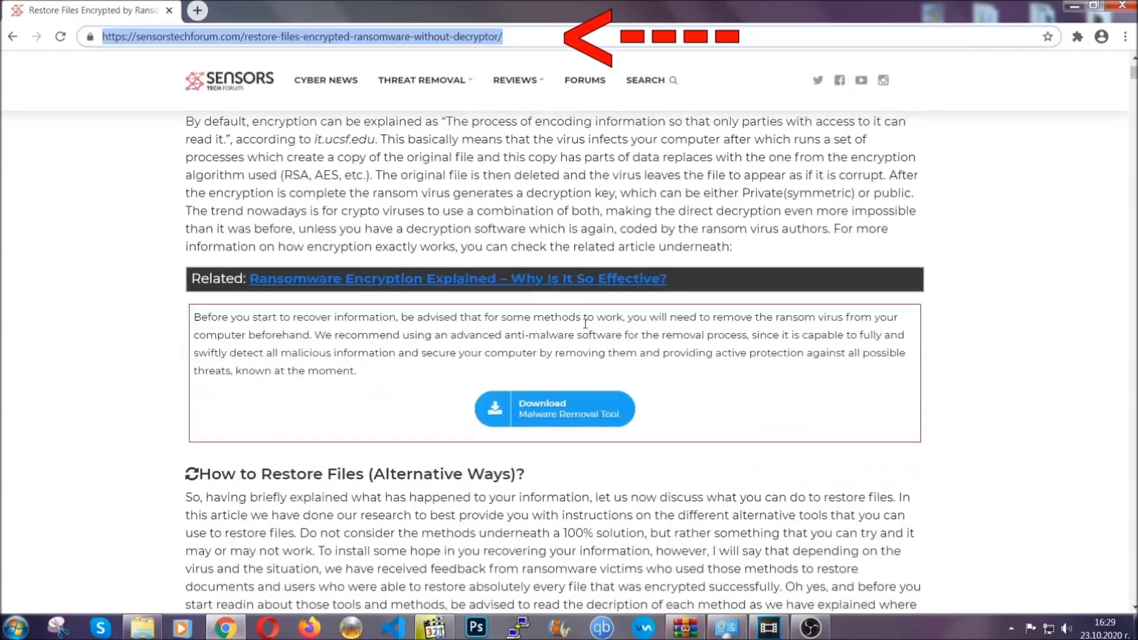
scroll(585, 323, "down", 1)
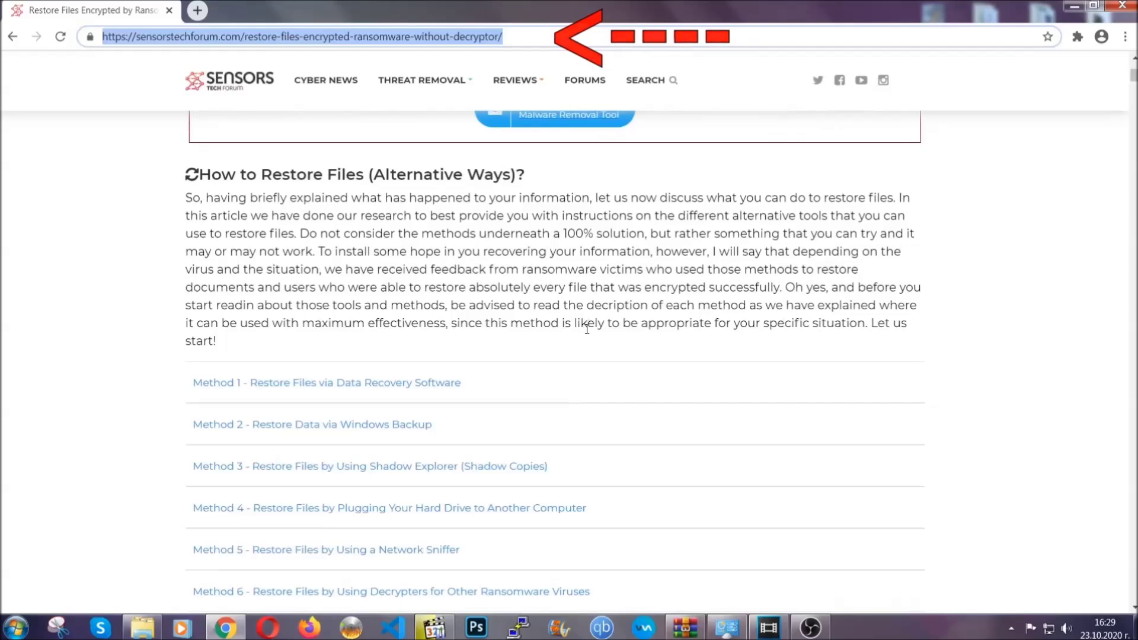
scroll(551, 325, "down", 3)
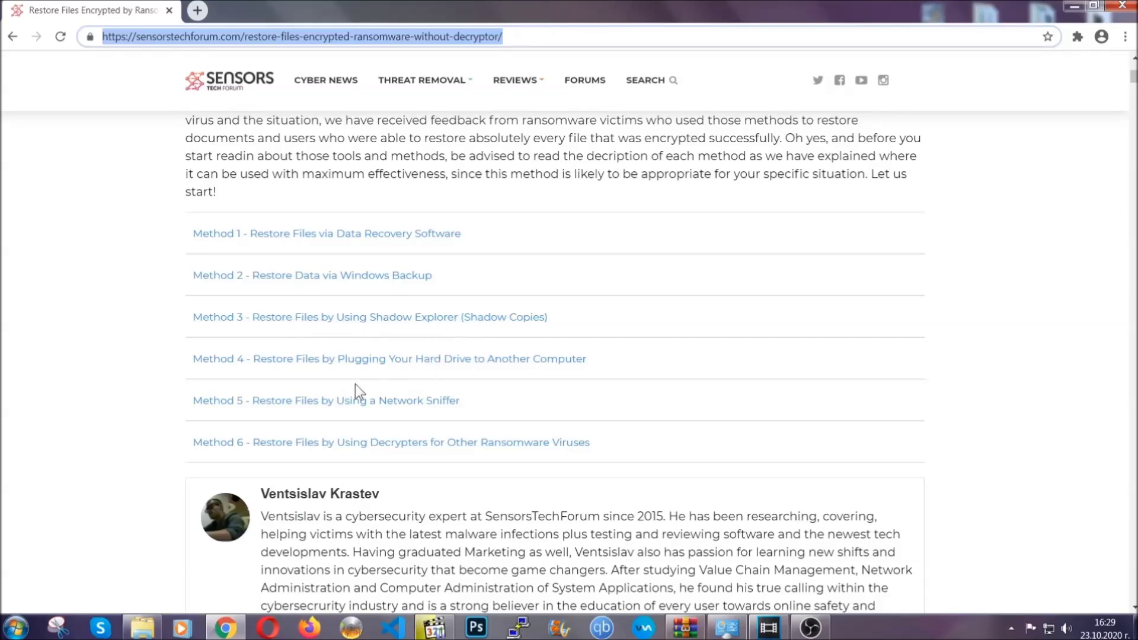
left_click(354, 274)
Expand Step1, Step2 and Step3 of the Windows Backup restore method (Method 2)
left_click_drag(340, 339, 400, 442)
left_click(403, 445)
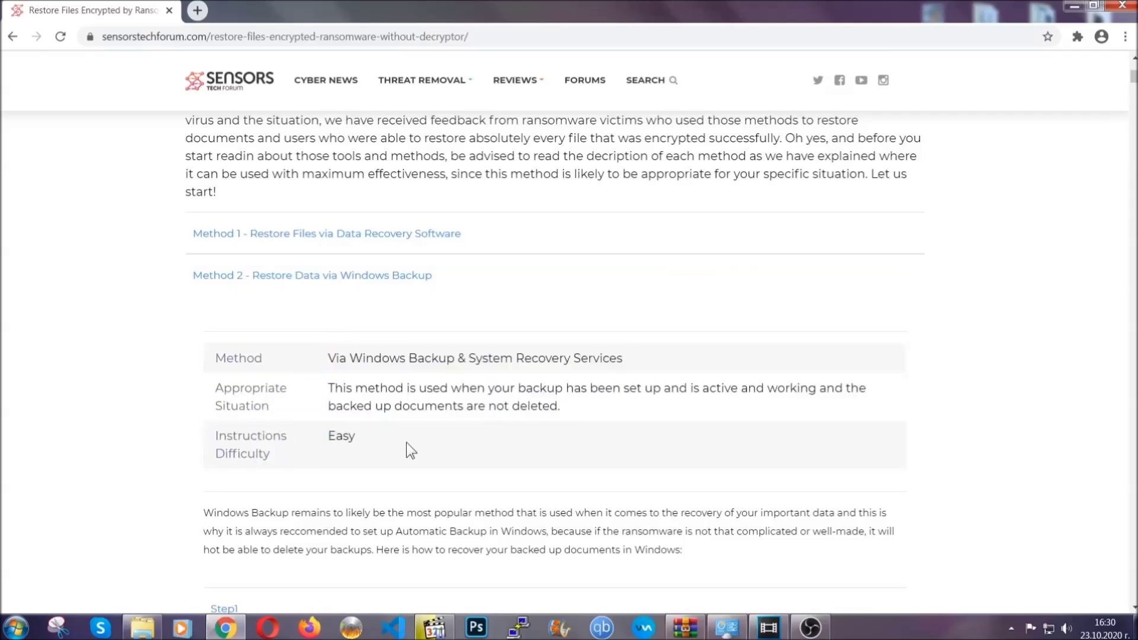
scroll(407, 442, "down", 3)
scroll(407, 442, "down", 1)
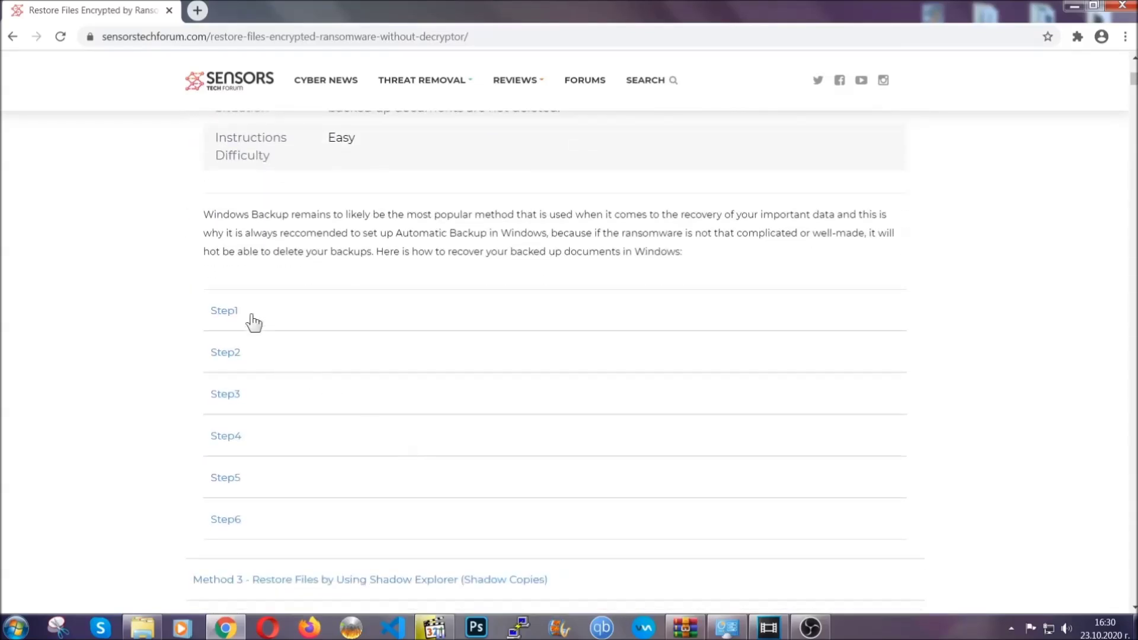
left_click(232, 311)
scroll(533, 373, "down", 4)
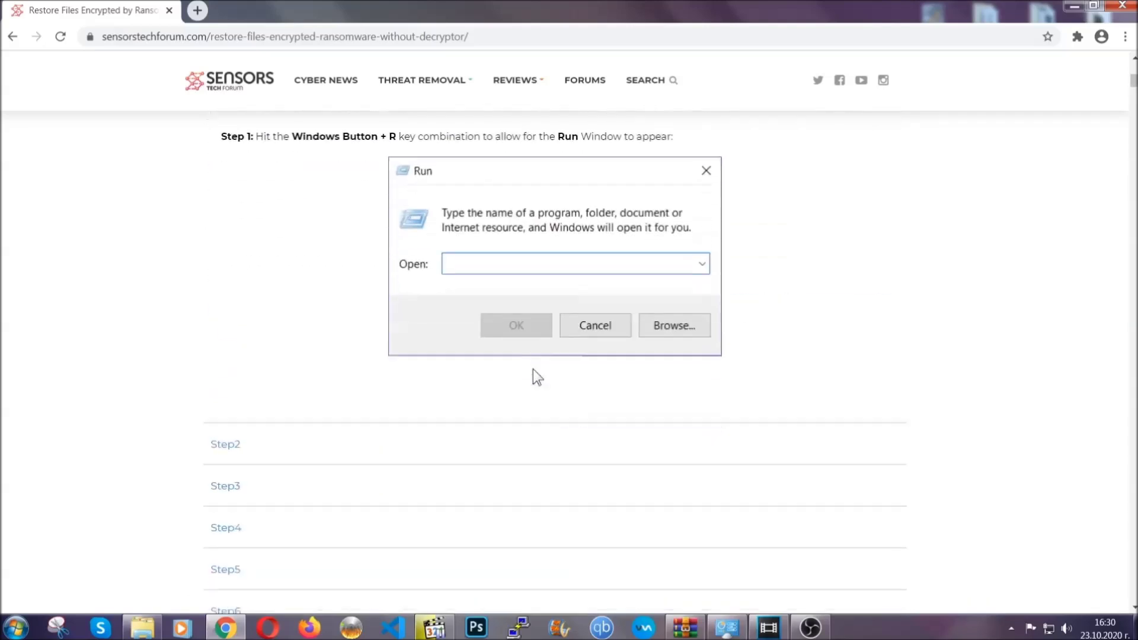
left_click(266, 370)
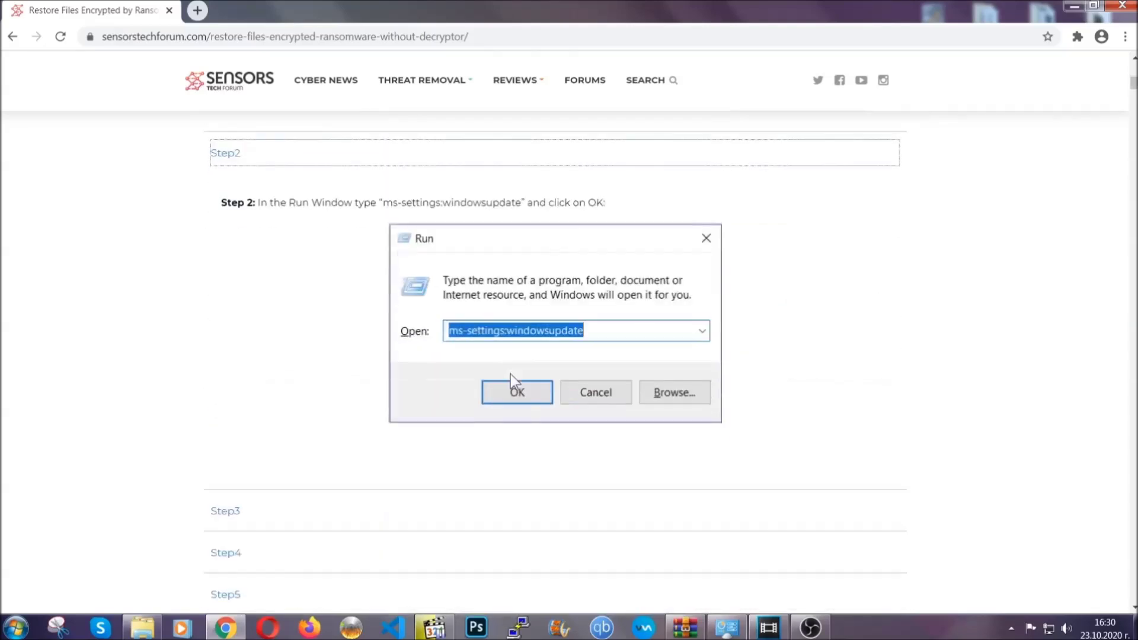
left_click(335, 431)
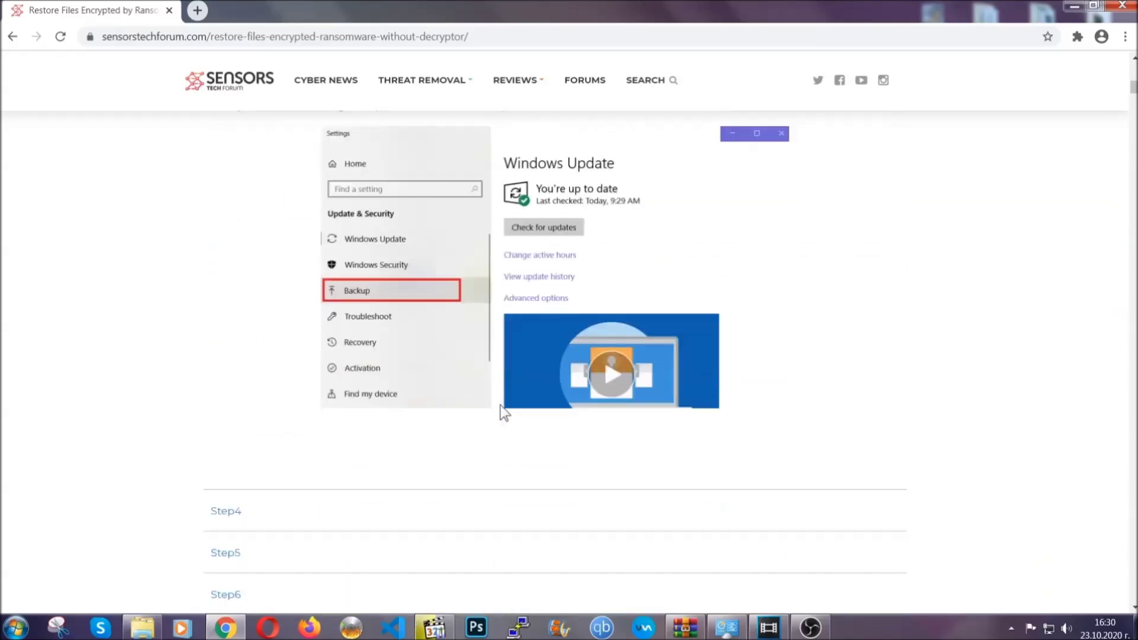
scroll(500, 406, "down", 8)
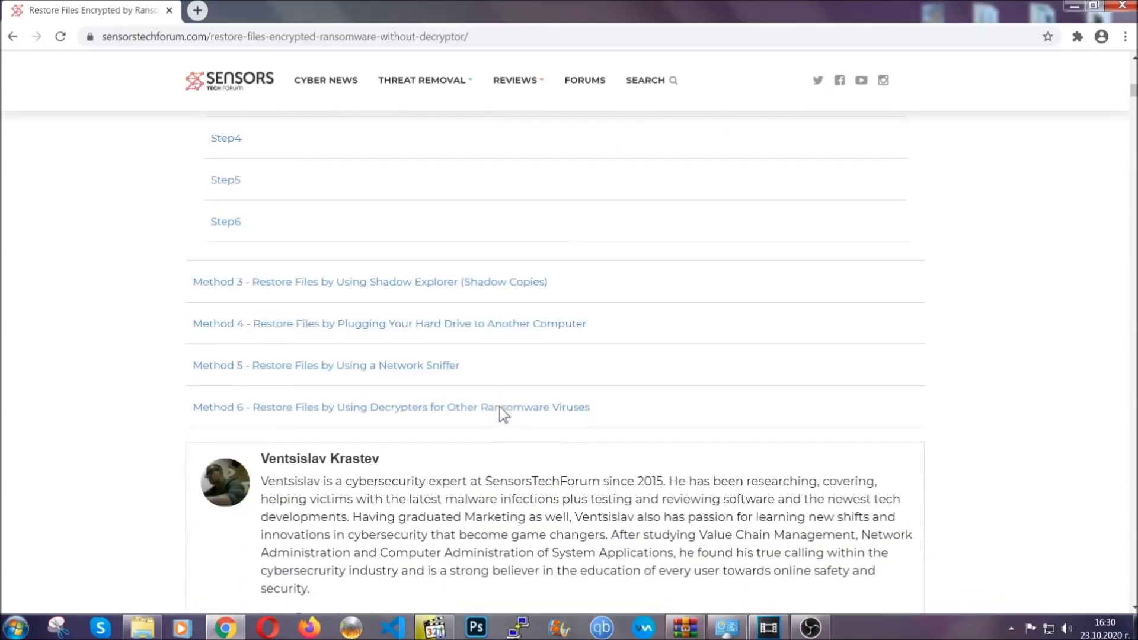
Return to the top of the article and minimize Chrome to reveal the desktop
scroll(500, 407, "up", 20)
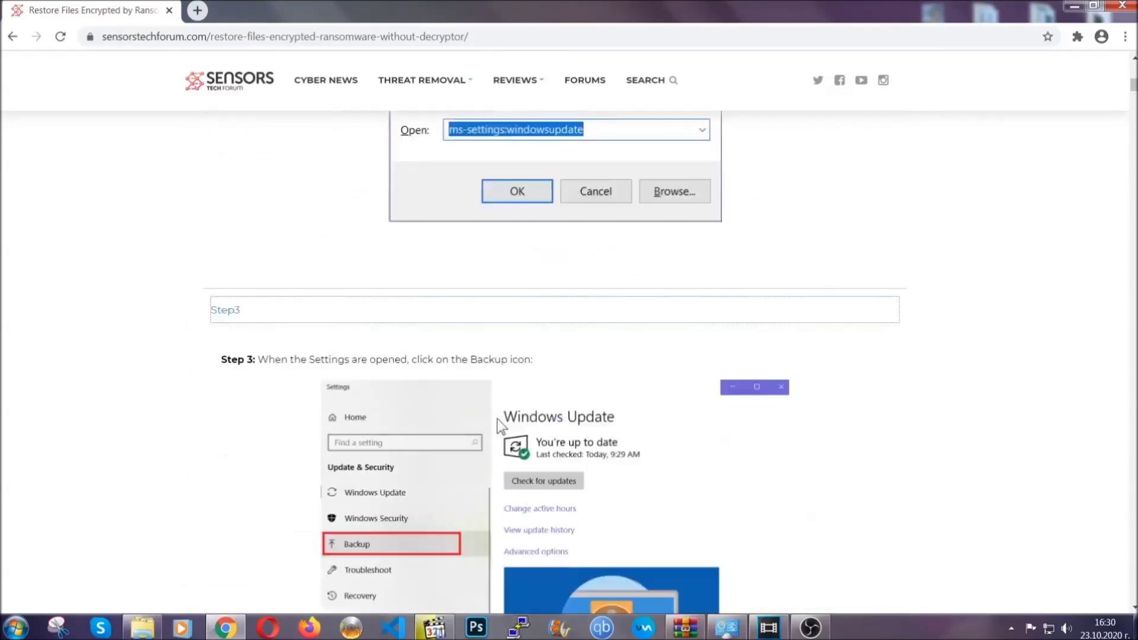
scroll(497, 425, "up", 5)
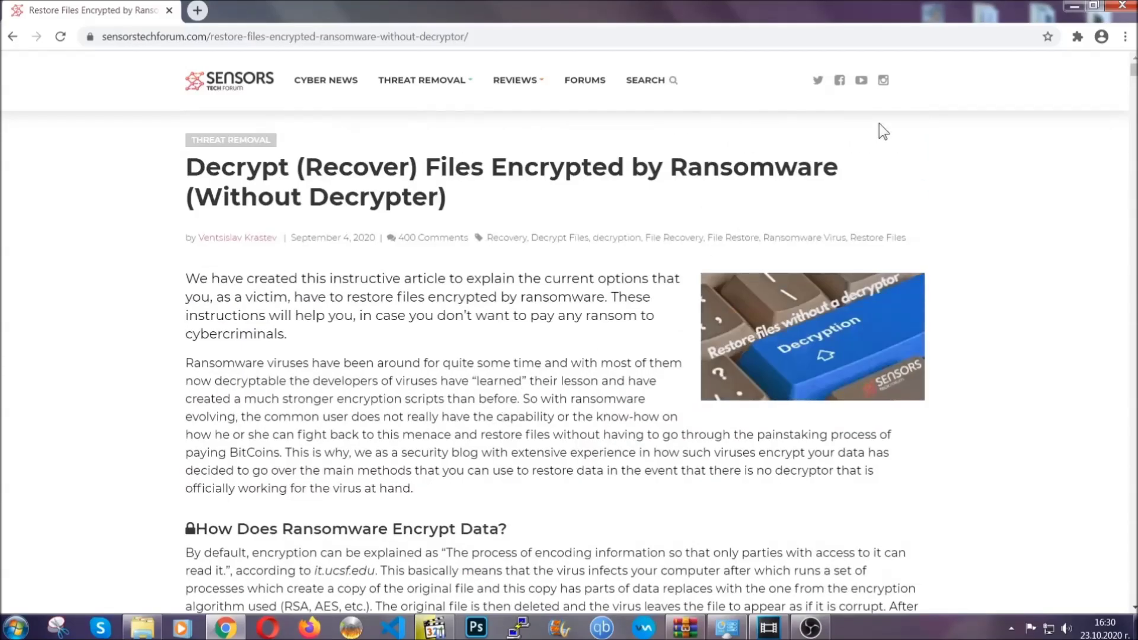
left_click(1072, 5)
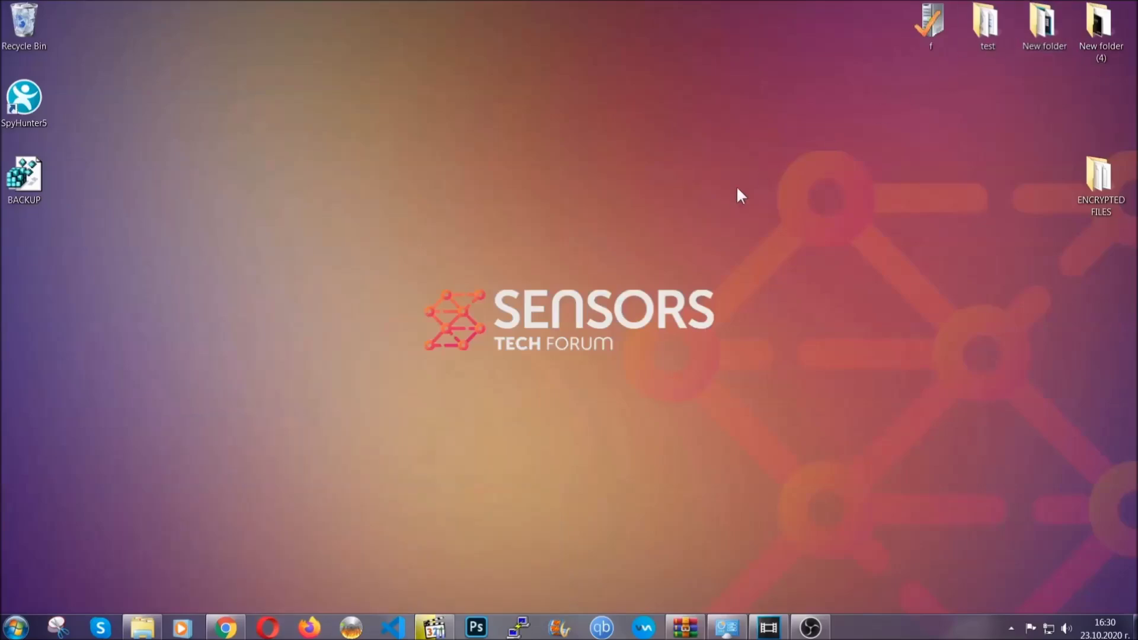